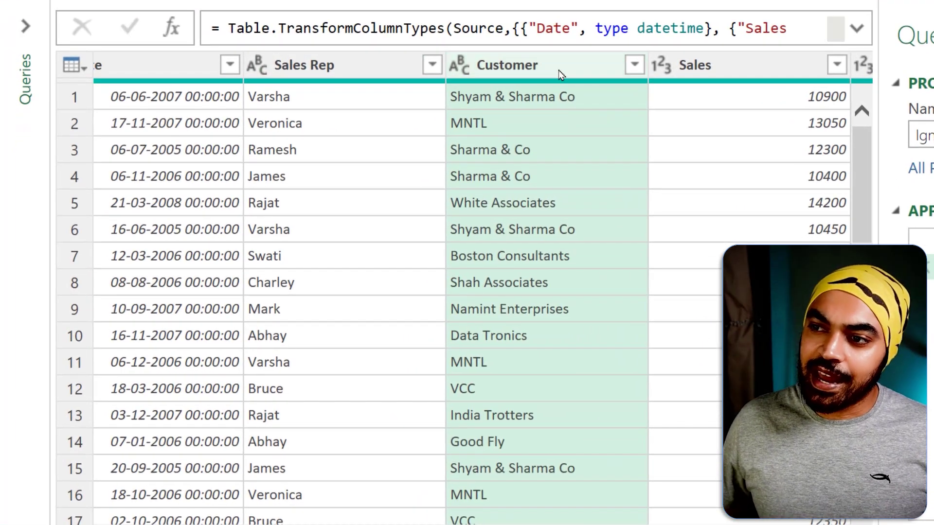
# - Filter the Customer column with a text filter that keeps rows containing "Good fly"
pyautogui.click(558, 70)
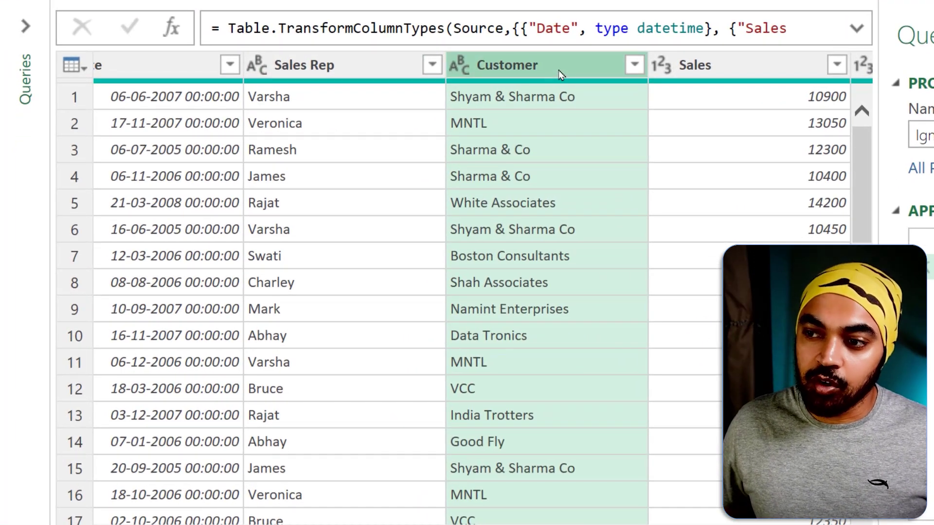
pyautogui.click(634, 65)
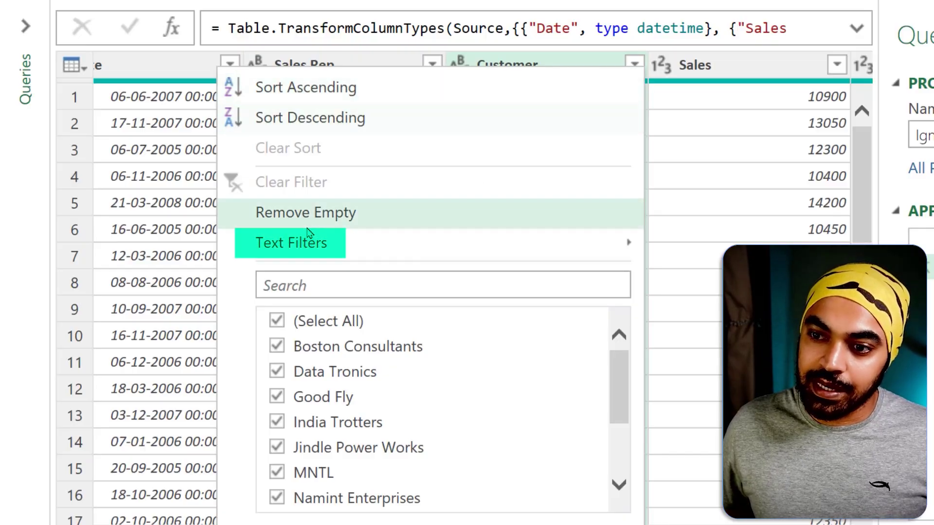
pyautogui.moveTo(307, 233)
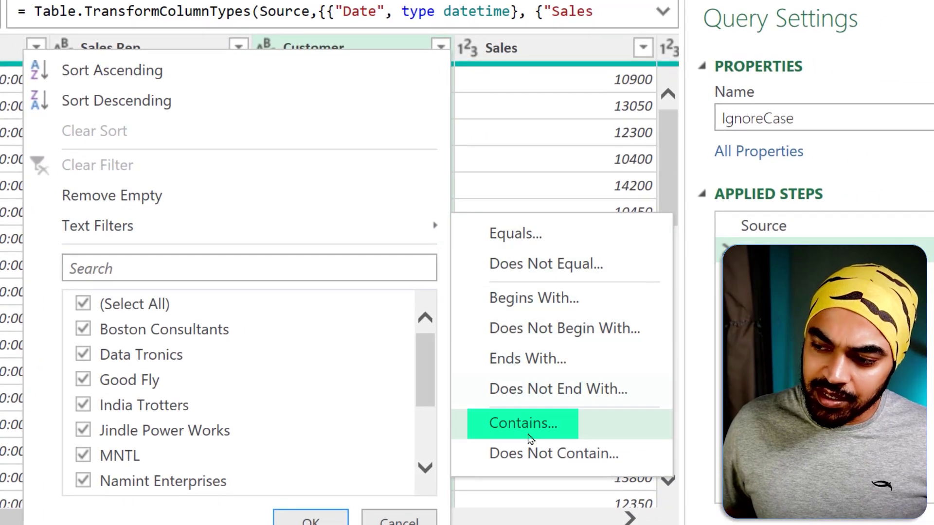
pyautogui.click(524, 423)
pyautogui.click(356, 242)
pyautogui.write('Goodly')
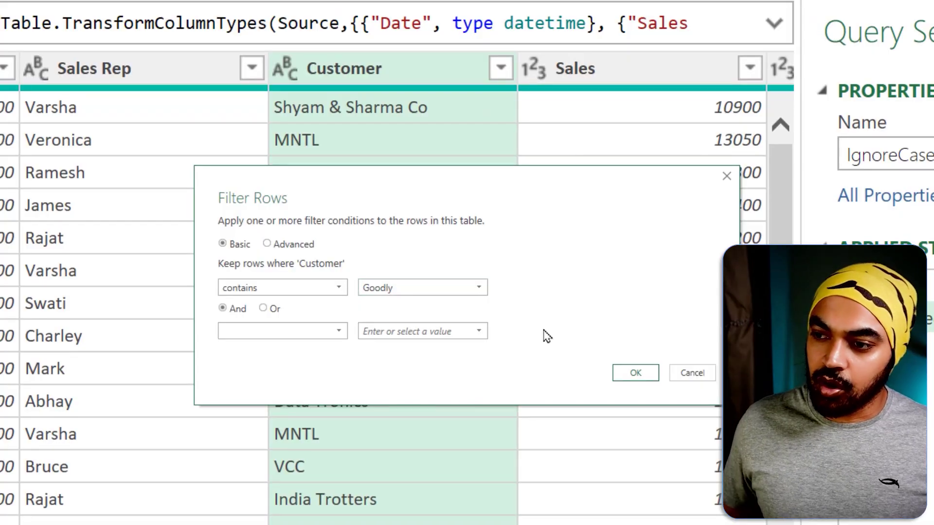
pyautogui.press('BackSpace')
pyautogui.press('BackSpace')
pyautogui.press('BackSpace')
pyautogui.write('d fly')
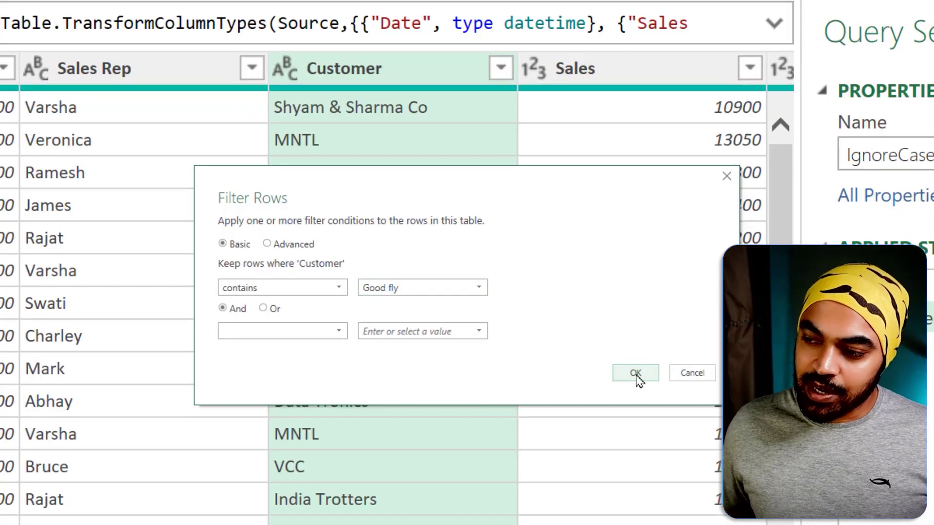
pyautogui.click(635, 376)
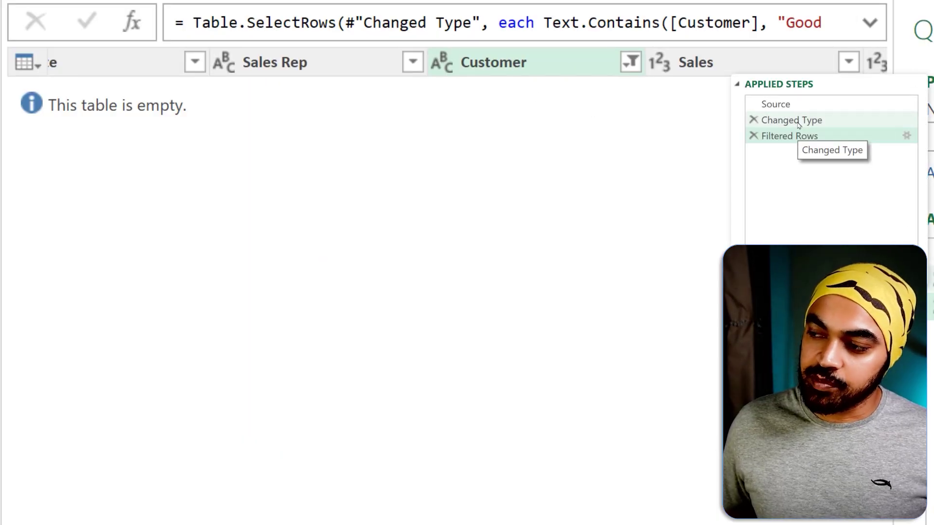
# - Compare the customer spelling in the Changed Type step with the filter text in the full formula of the Filtered Rows step
pyautogui.click(798, 123)
pyautogui.moveTo(501, 450)
pyautogui.mouseDown()
pyautogui.moveTo(461, 453)
pyautogui.moveTo(465, 488)
pyautogui.moveTo(543, 467)
pyautogui.mouseUp()
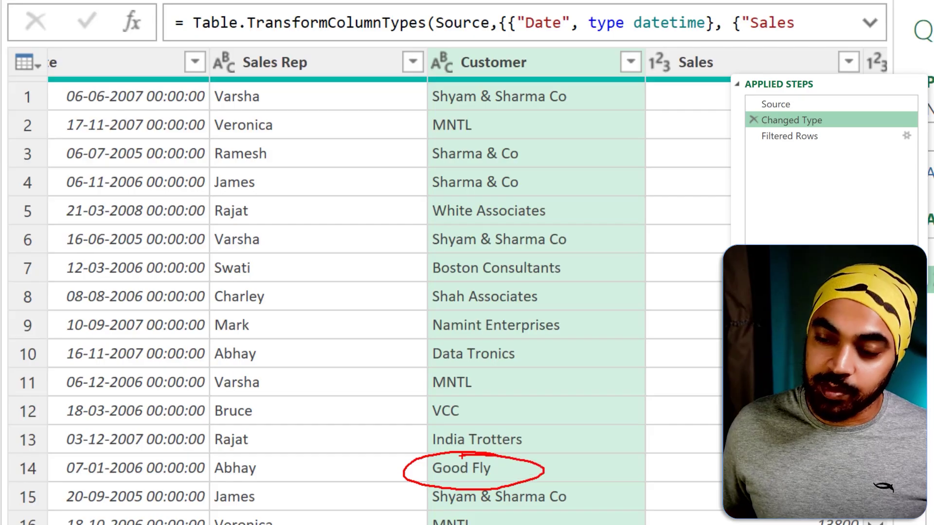
pyautogui.press('Escape')
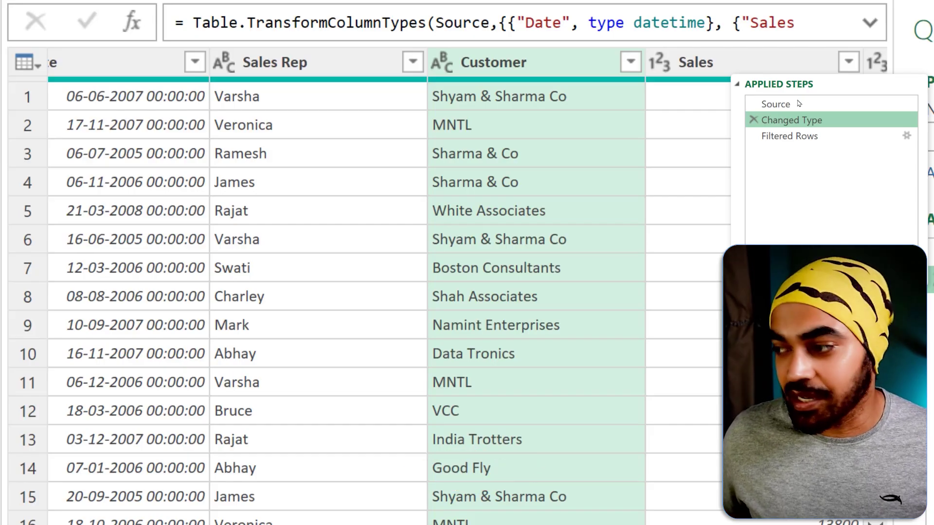
pyautogui.click(795, 137)
pyautogui.click(869, 23)
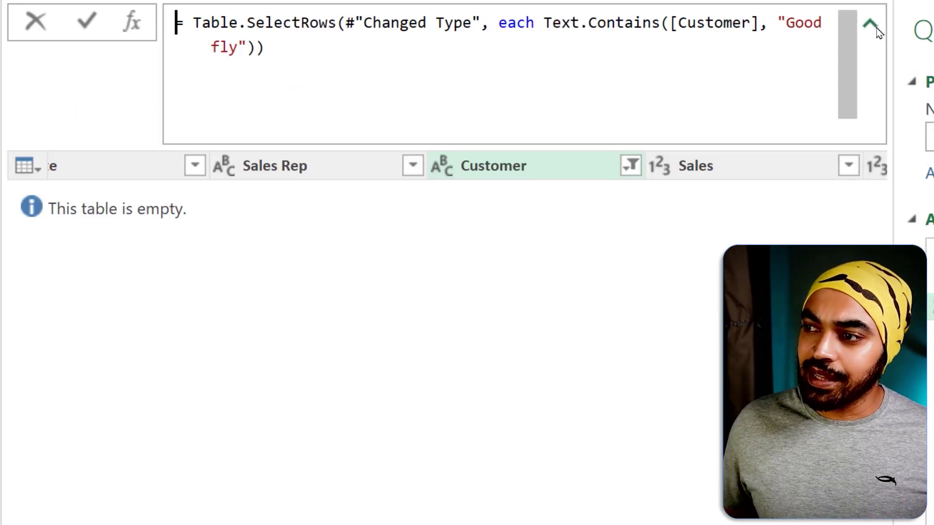
pyautogui.hotkey('ctrl', '2')
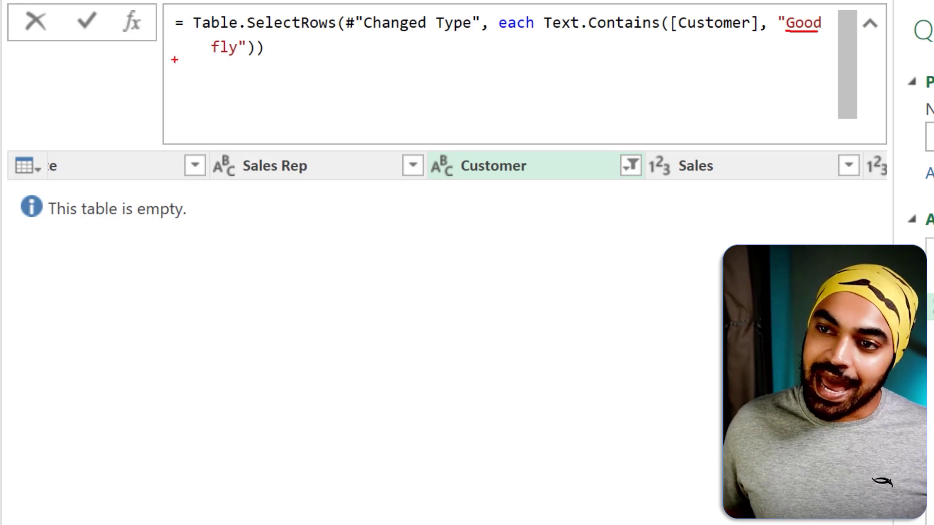
pyautogui.moveTo(207, 59); pyautogui.dragTo(219, 56)
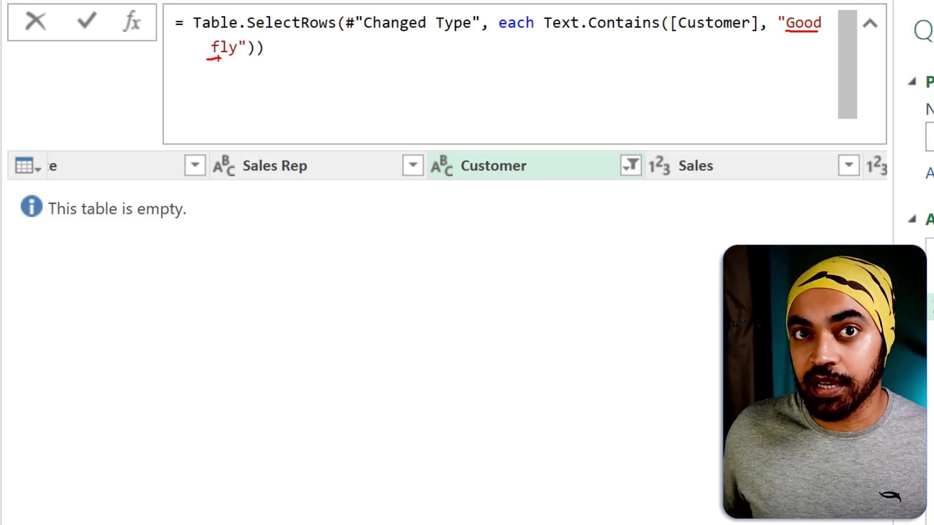
pyautogui.press('Escape')
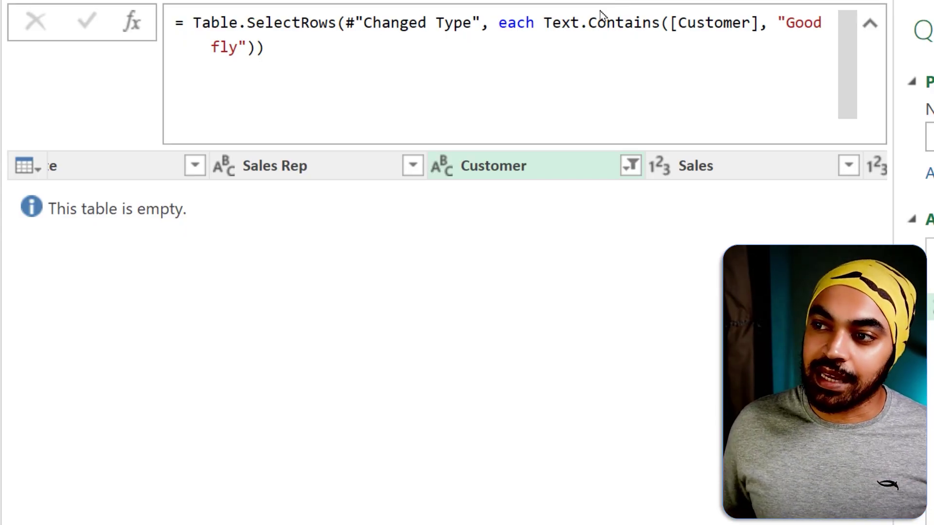
# - Move the Text.Contains part of the Filtered Rows formula onto its own indented line
pyautogui.click(544, 23)
pyautogui.hotkey('shift', 'Return')
pyautogui.press('Tab')
pyautogui.hotkey('ctrl', 'Right')
pyautogui.hotkey('ctrl', 'Right')
pyautogui.hotkey('ctrl', 'Right')
pyautogui.hotkey('ctrl', 'Right')
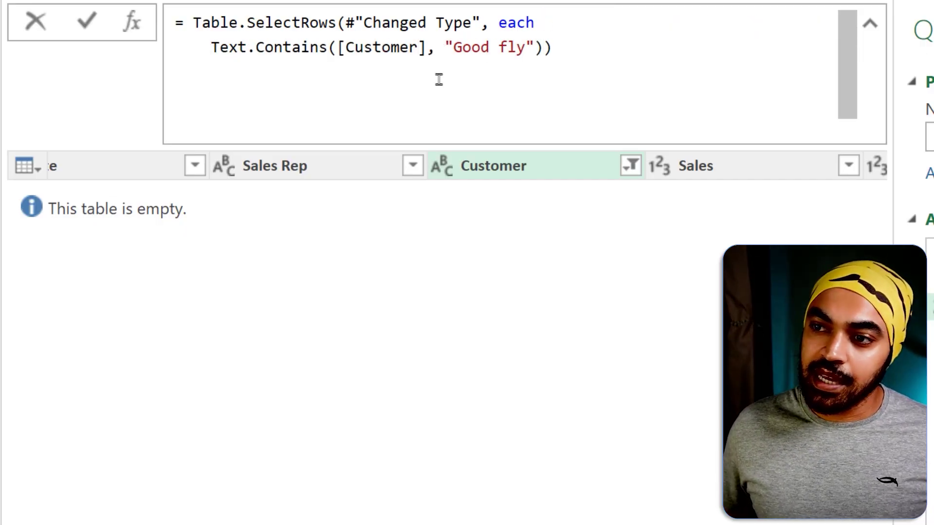
pyautogui.moveTo(351, 61)
pyautogui.mouseDown()
pyautogui.moveTo(391, 68)
pyautogui.moveTo(472, 136)
pyautogui.mouseUp()
pyautogui.moveTo(450, 124); pyautogui.dragTo(474, 137)
pyautogui.moveTo(471, 119); pyautogui.dragTo(470, 141)
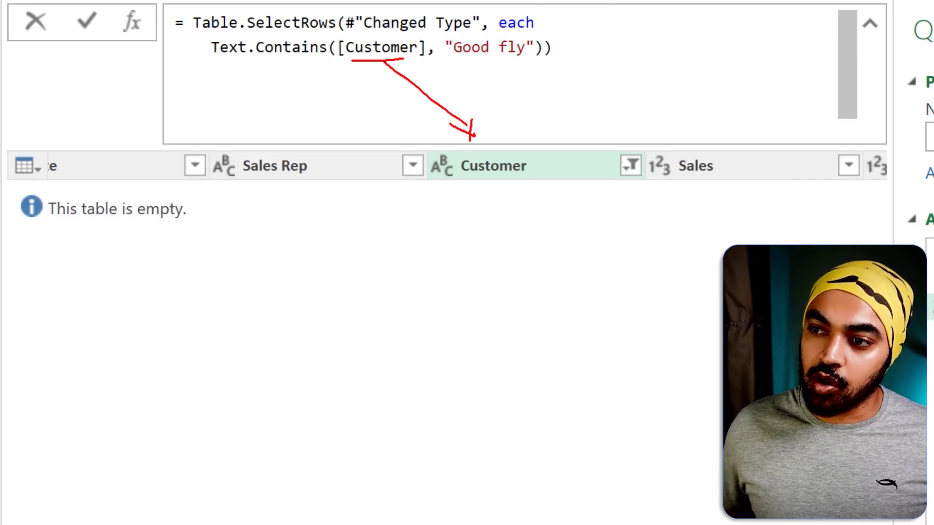
pyautogui.moveTo(460, 62); pyautogui.dragTo(528, 63)
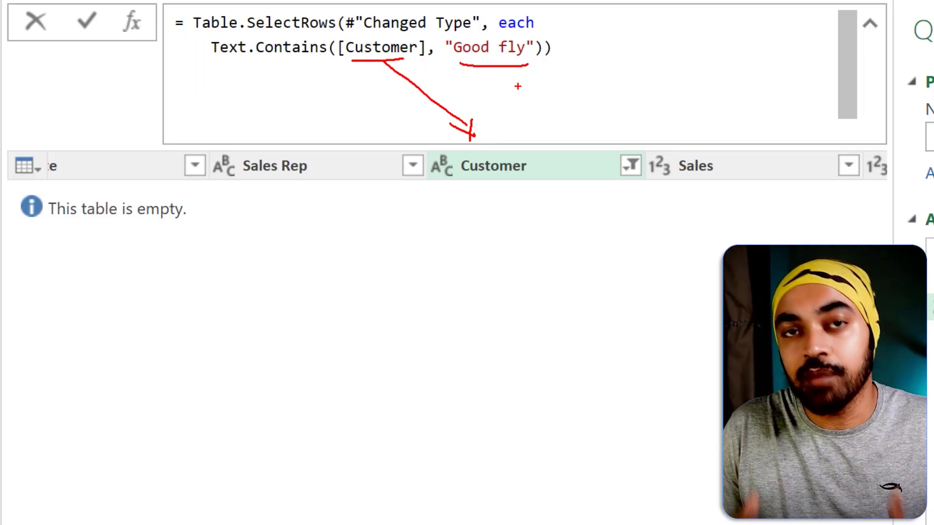
pyautogui.press('Escape')
# - Add Comparer.OrdinalIgnoreCase as the third argument of Text.Contains after "Good fly" and apply the formula
pyautogui.click(534, 48)
pyautogui.write(', ')
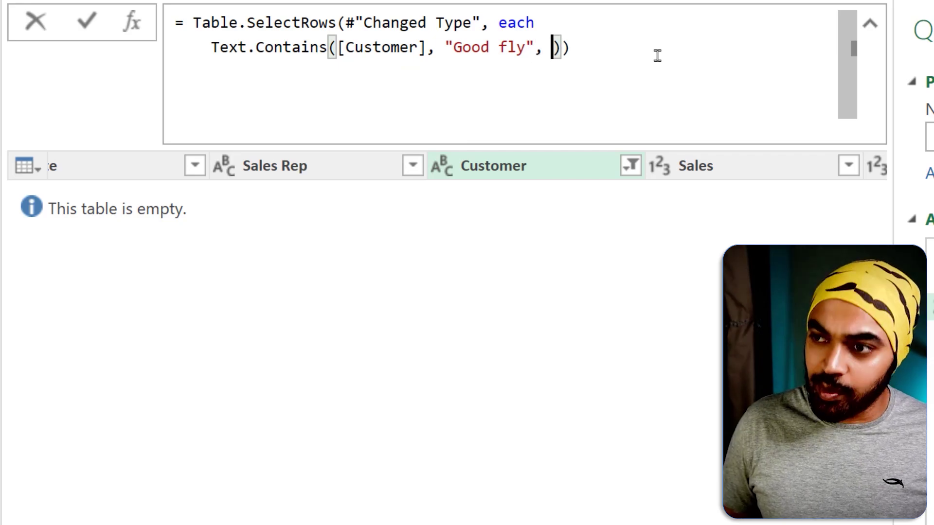
pyautogui.write('ca')
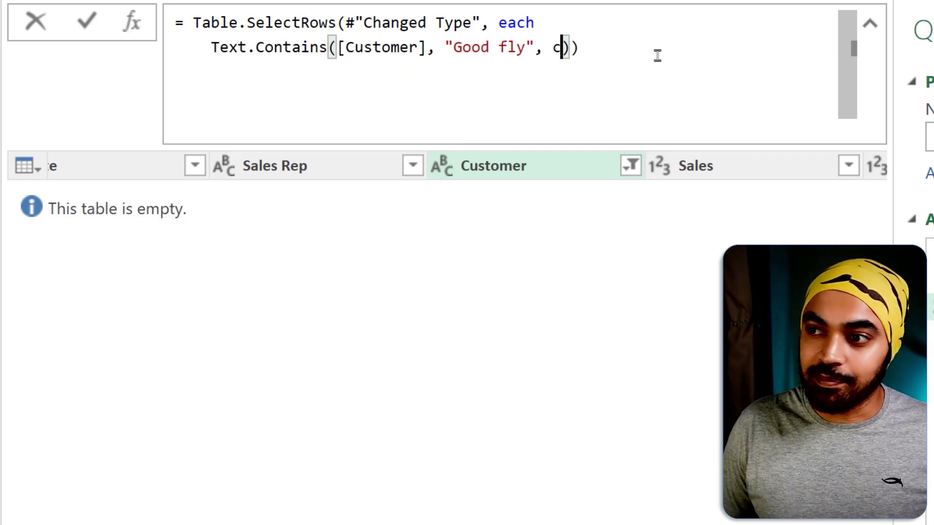
pyautogui.press('BackSpace')
pyautogui.write('omparer.OrdinalIgnoreCase')
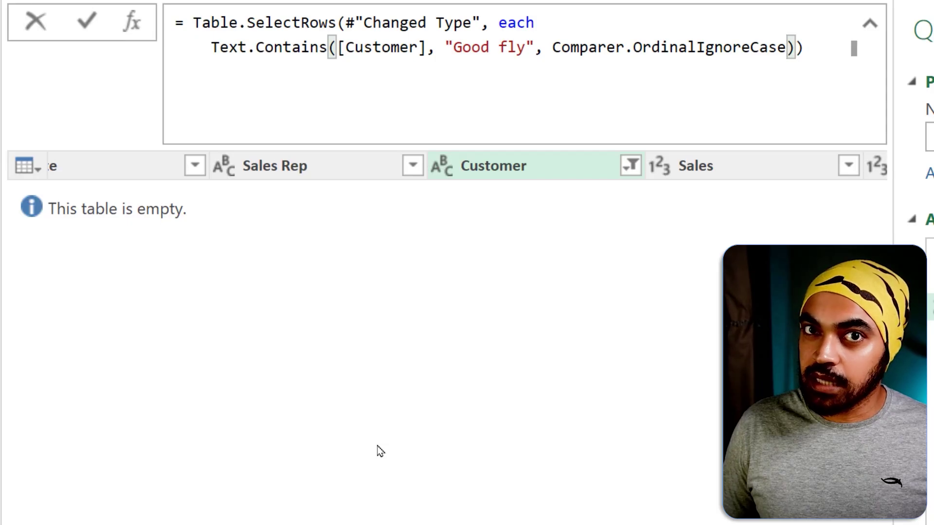
pyautogui.hotkey('ctrl', 'Left')
pyautogui.hotkey('ctrl', 'Left')
pyautogui.hotkey('ctrl', 'Left')
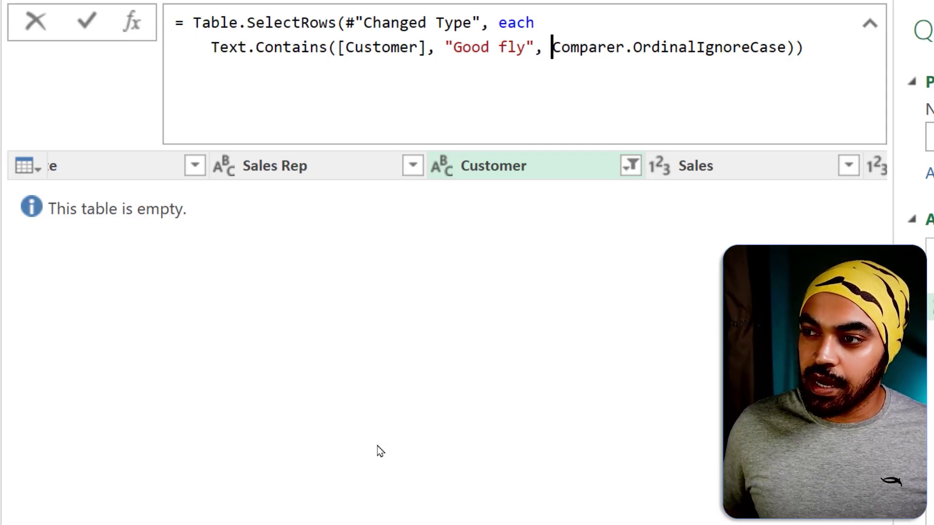
pyautogui.press('Right')
pyautogui.press('Right')
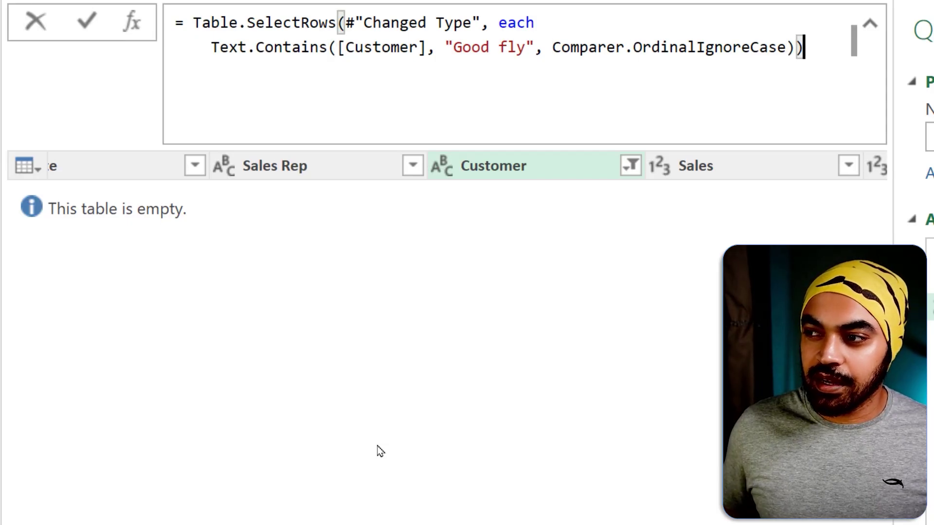
pyautogui.press('Return')
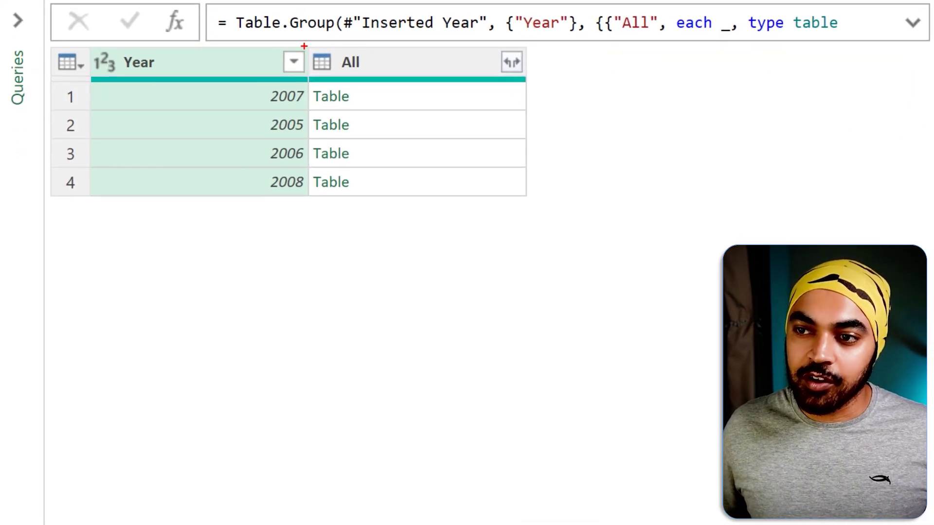
pyautogui.moveTo(266, 130); pyautogui.dragTo(354, 287)
pyautogui.moveTo(365, 105); pyautogui.dragTo(386, 98)
pyautogui.moveTo(376, 123); pyautogui.dragTo(401, 117)
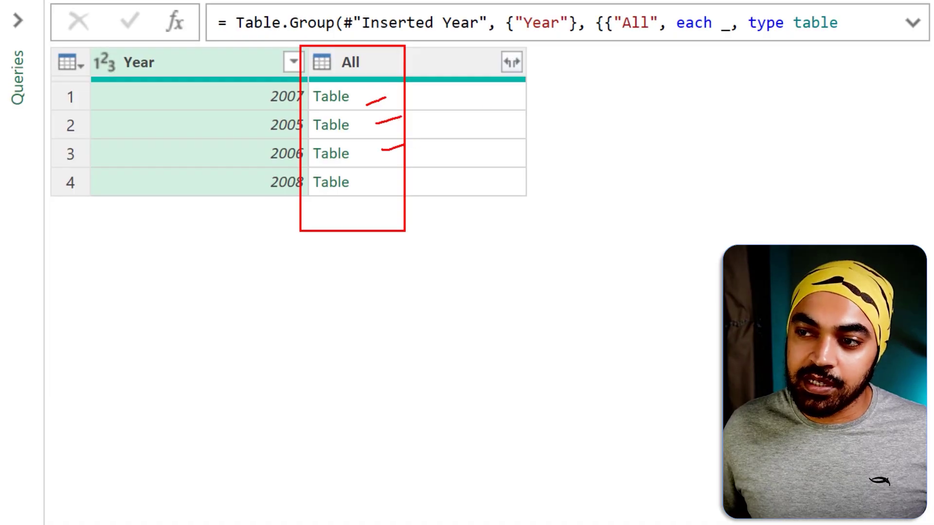
pyautogui.moveTo(490, 54)
pyautogui.mouseDown()
pyautogui.moveTo(570, 88)
pyautogui.moveTo(480, 47)
pyautogui.mouseUp()
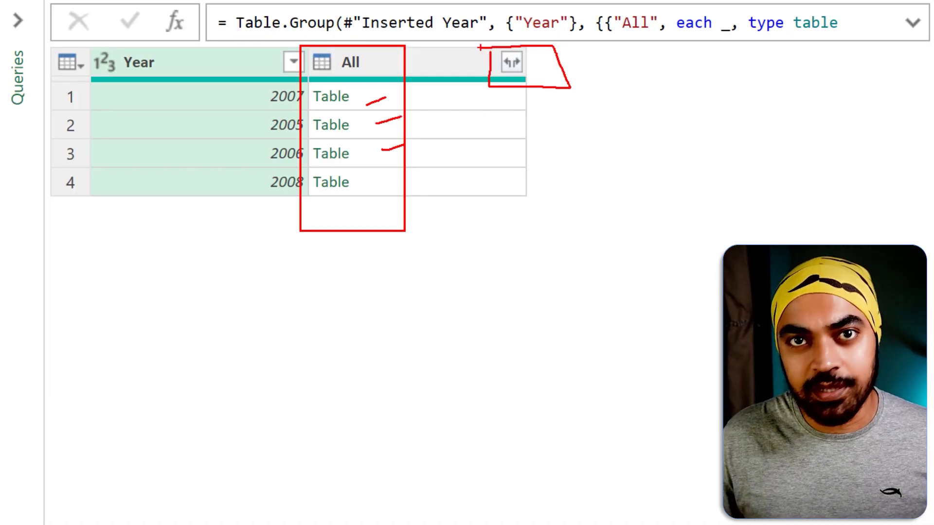
pyautogui.press('Escape')
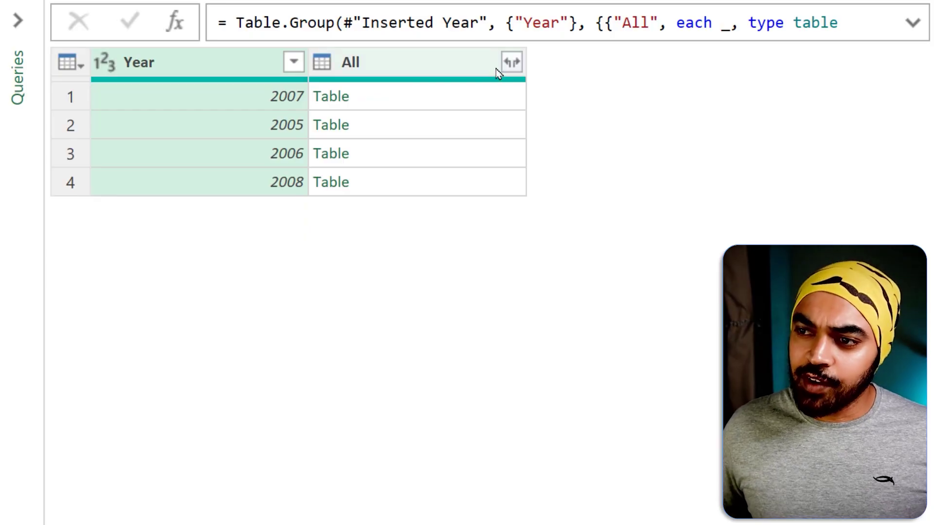
# - Expand the All column with every column of the nested tables, without using the original column name as prefix
pyautogui.click(511, 61)
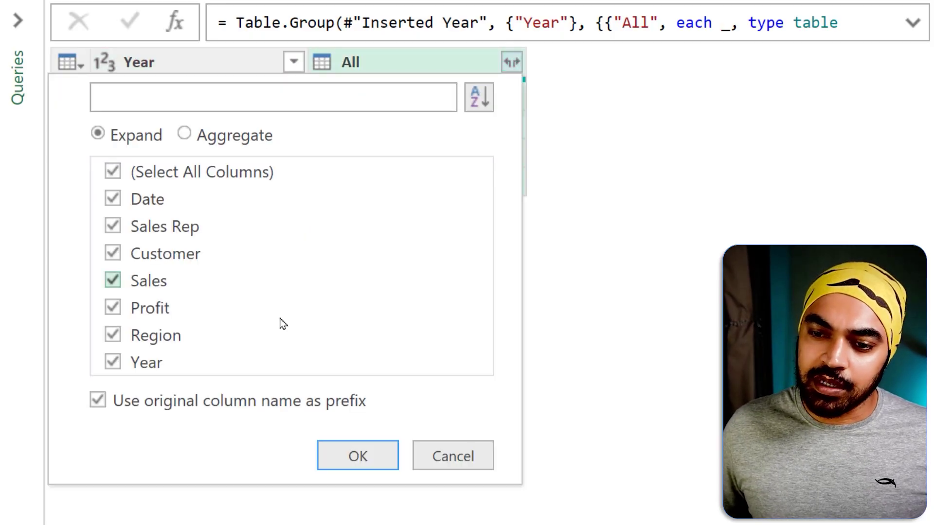
pyautogui.click(215, 401)
pyautogui.click(358, 456)
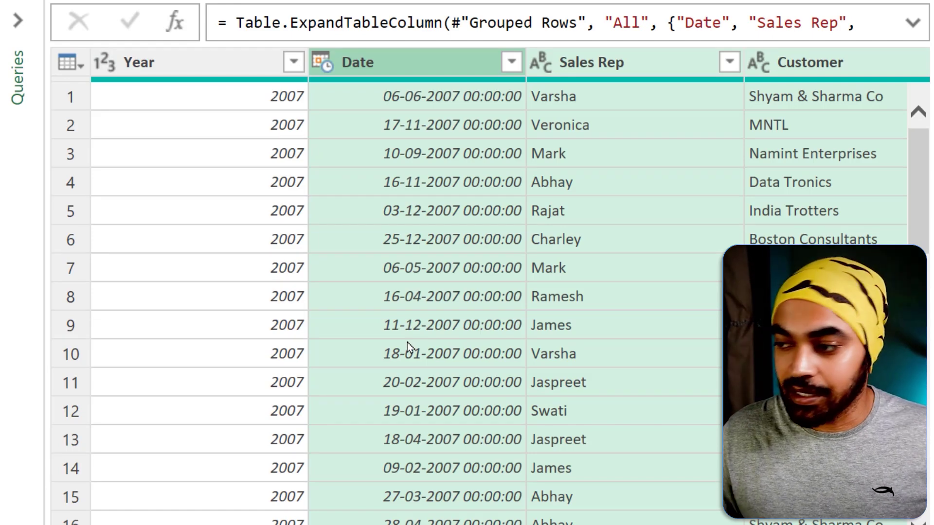
# - Examine the column names written into the full Table.ExpandTableColumn formula of the expand step
pyautogui.click(912, 22)
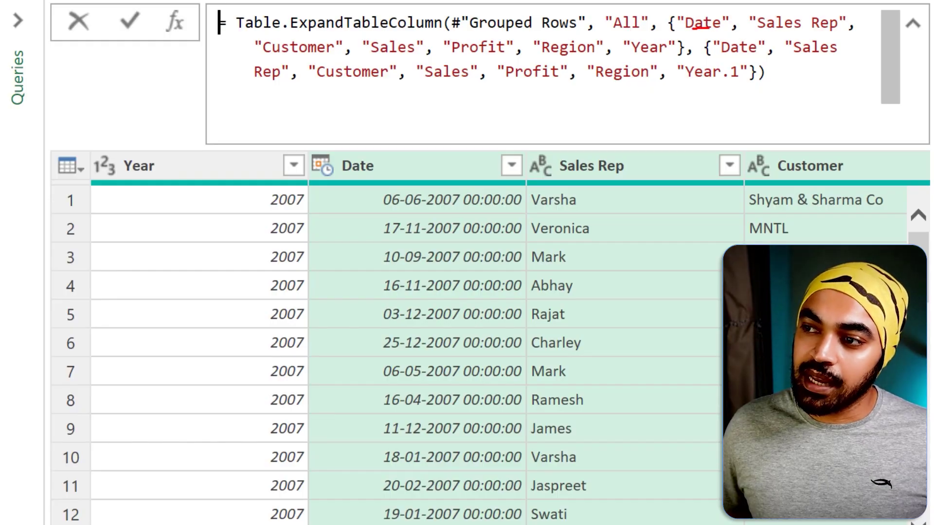
pyautogui.moveTo(601, 58); pyautogui.dragTo(649, 58)
pyautogui.moveTo(735, 60); pyautogui.dragTo(786, 60)
pyautogui.moveTo(595, 83); pyautogui.dragTo(670, 84)
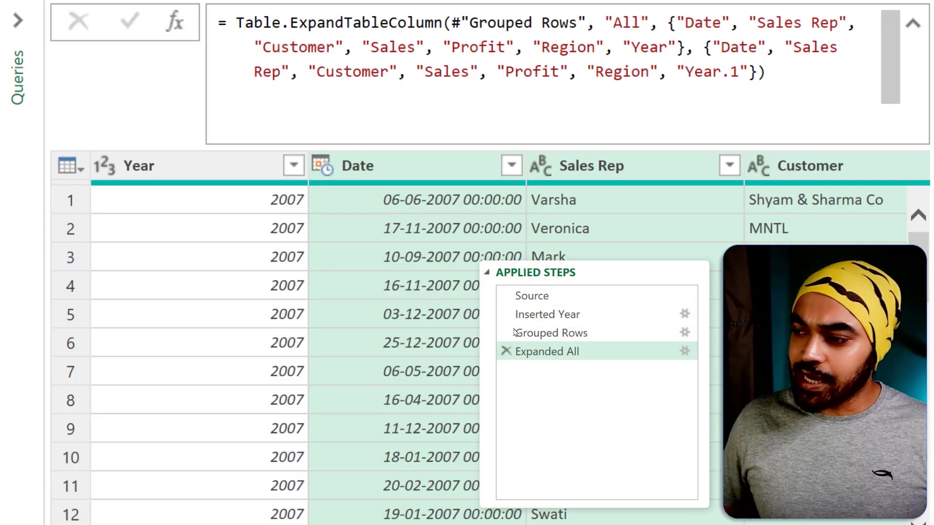
# - Insert a custom step right after Grouped Rows, ahead of the Expanded All step
pyautogui.click(563, 335)
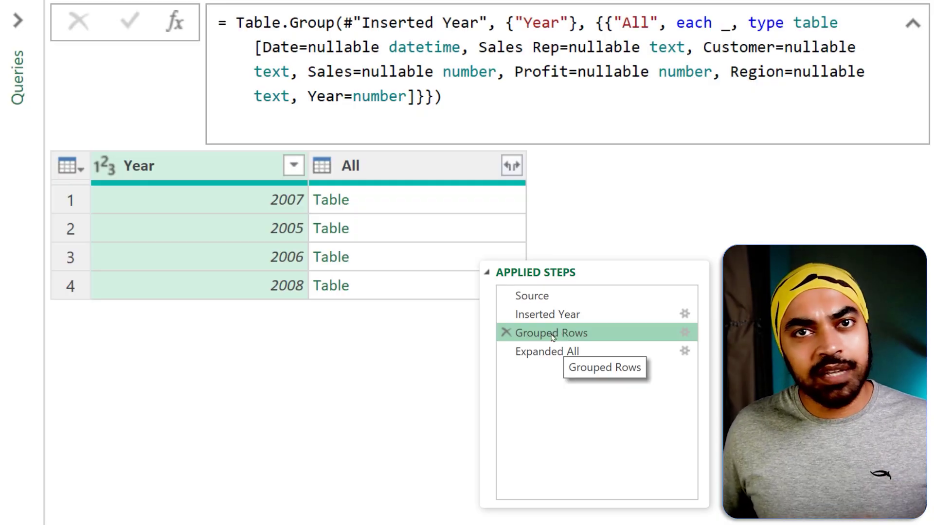
pyautogui.click(173, 28)
pyautogui.click(703, 290)
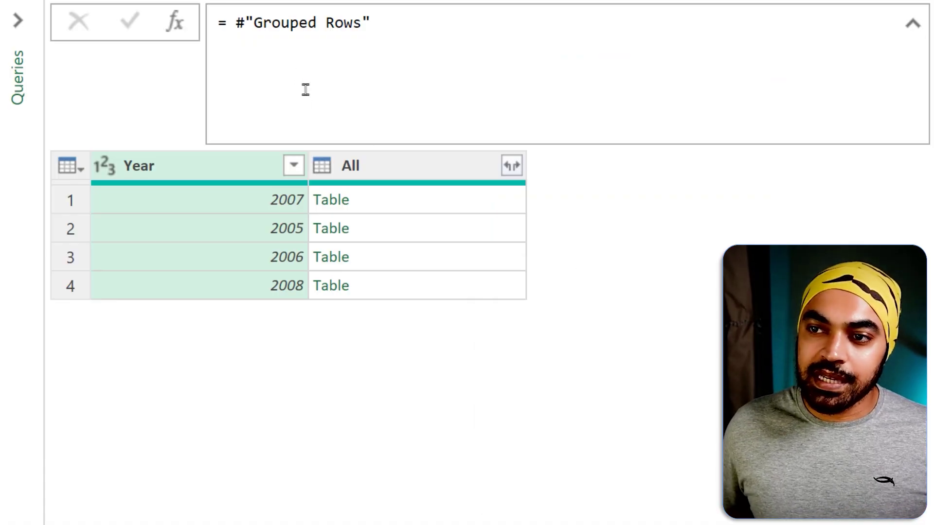
pyautogui.moveTo(362, 205); pyautogui.dragTo(370, 198)
pyautogui.moveTo(364, 232); pyautogui.dragTo(387, 223)
pyautogui.moveTo(372, 265); pyautogui.dragTo(380, 258)
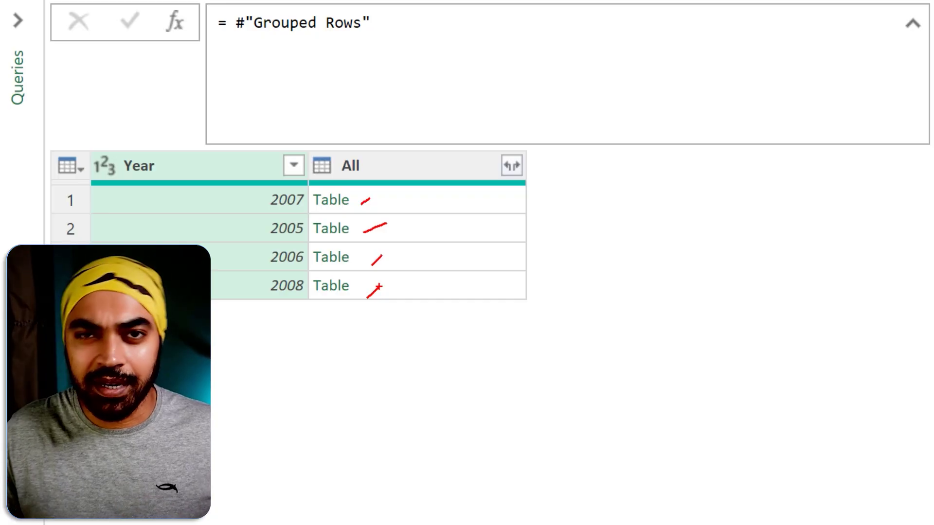
pyautogui.press('Escape')
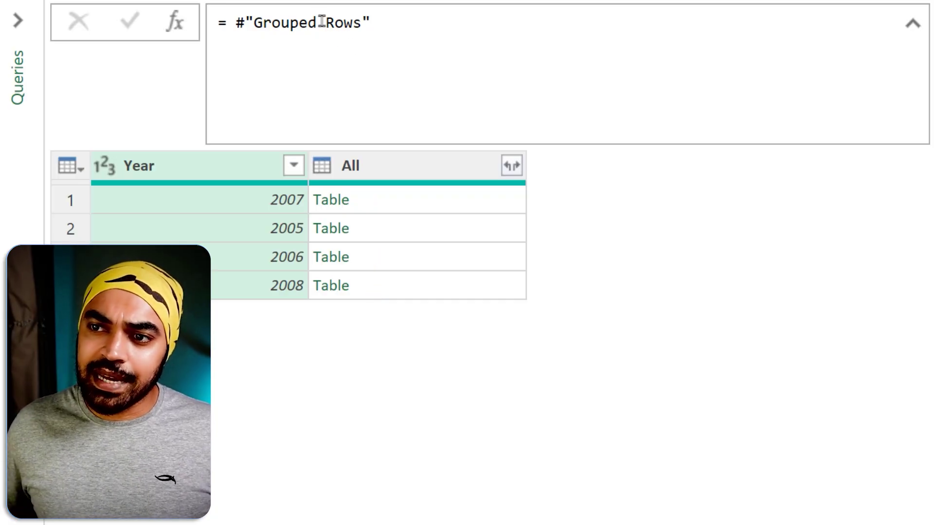
pyautogui.moveTo(251, 36)
pyautogui.mouseDown()
pyautogui.moveTo(334, 37)
pyautogui.moveTo(706, 219)
pyautogui.moveTo(933, 307)
pyautogui.mouseUp()
pyautogui.moveTo(815, 271); pyautogui.dragTo(839, 292)
pyautogui.press('Escape')
# - Change the custom step's formula to #"Grouped Rows"[All] so it extracts the All column as a list
pyautogui.click(243, 17)
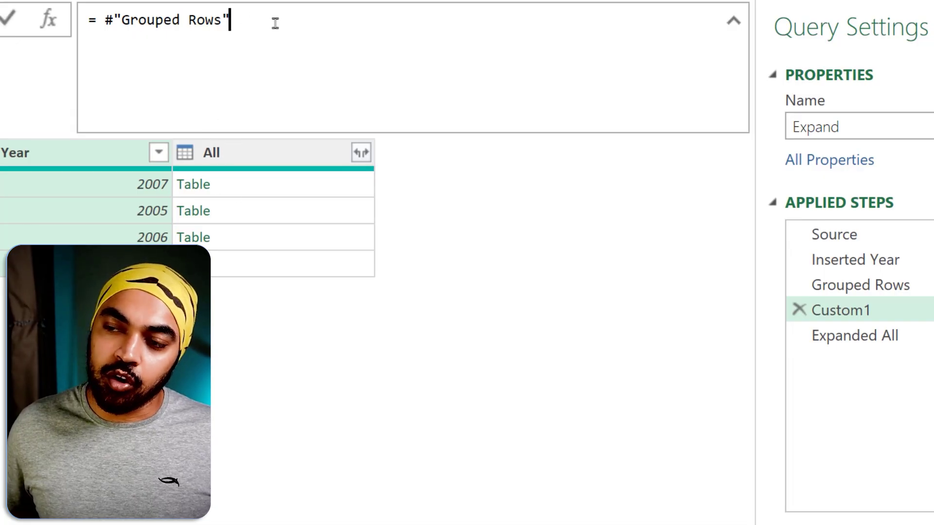
pyautogui.write('[All]')
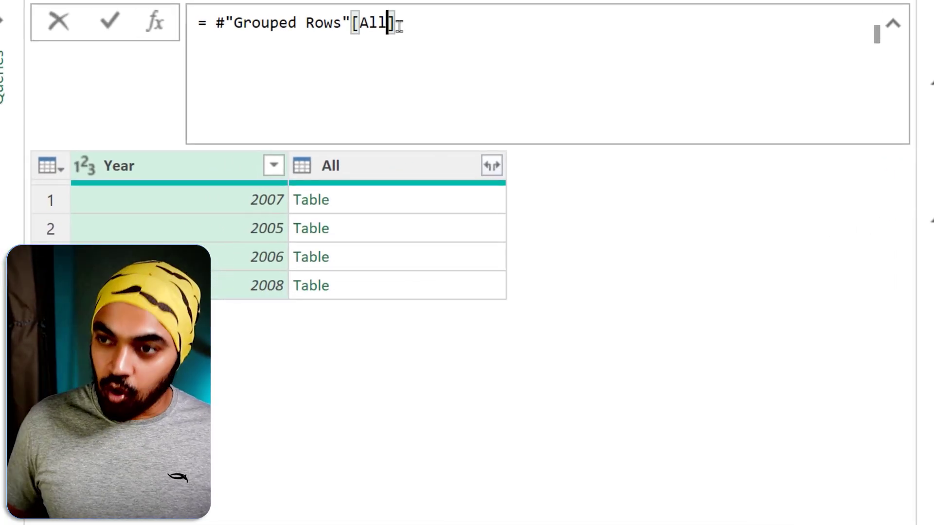
pyautogui.press('Return')
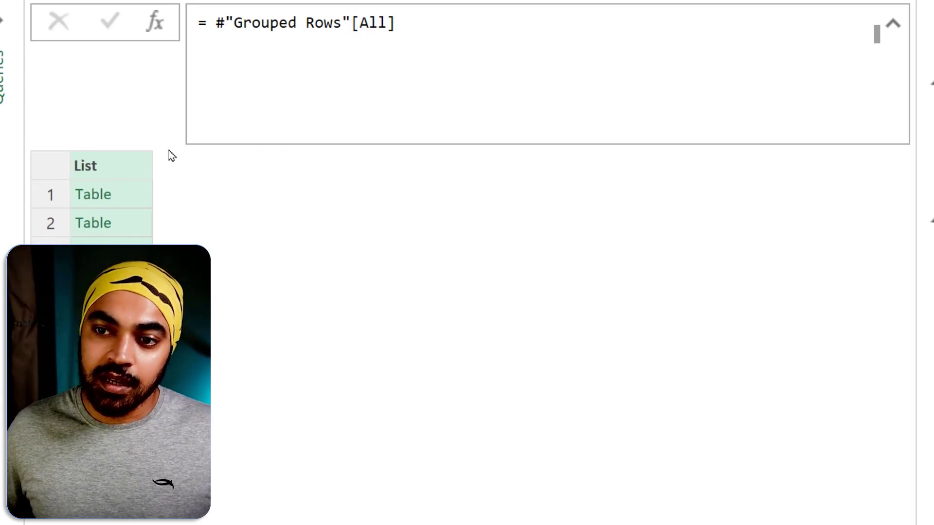
# - Wrap the custom step's formula in Table.Combine so the nested tables from Grouped Rows are appended into one table
pyautogui.click(215, 23)
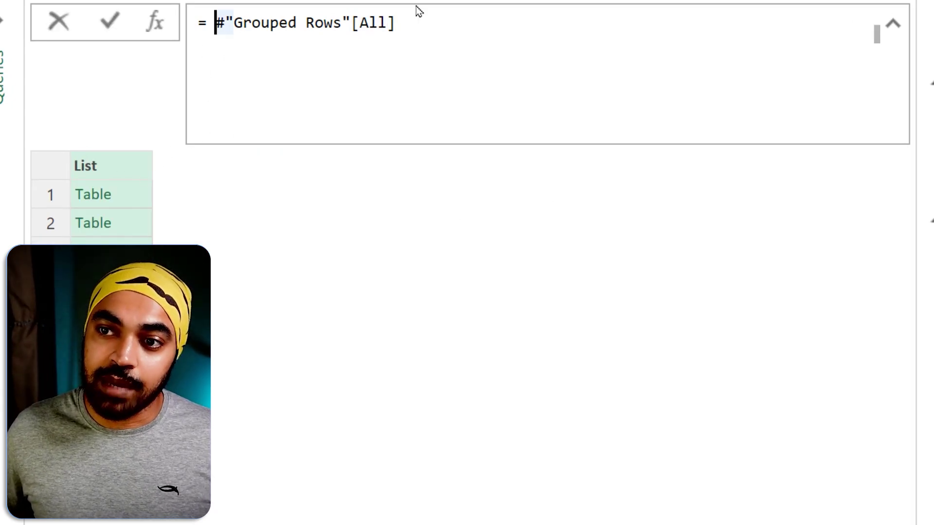
pyautogui.write('Ta')
pyautogui.write('Combine(')
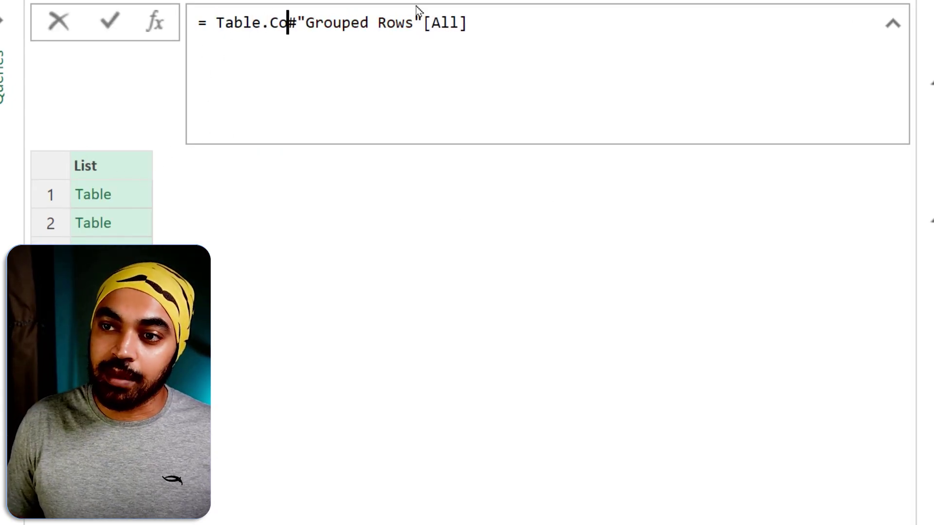
pyautogui.hotkey('ctrl', 'Right')
pyautogui.hotkey('ctrl', 'Right')
pyautogui.hotkey('ctrl', 'Right')
pyautogui.hotkey('ctrl', 'Right')
pyautogui.hotkey('ctrl', 'Right')
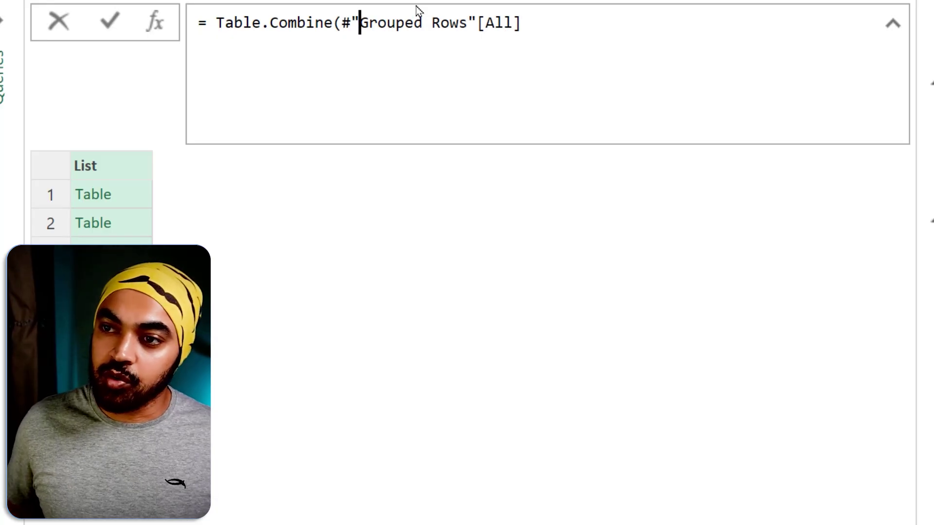
pyautogui.write(')')
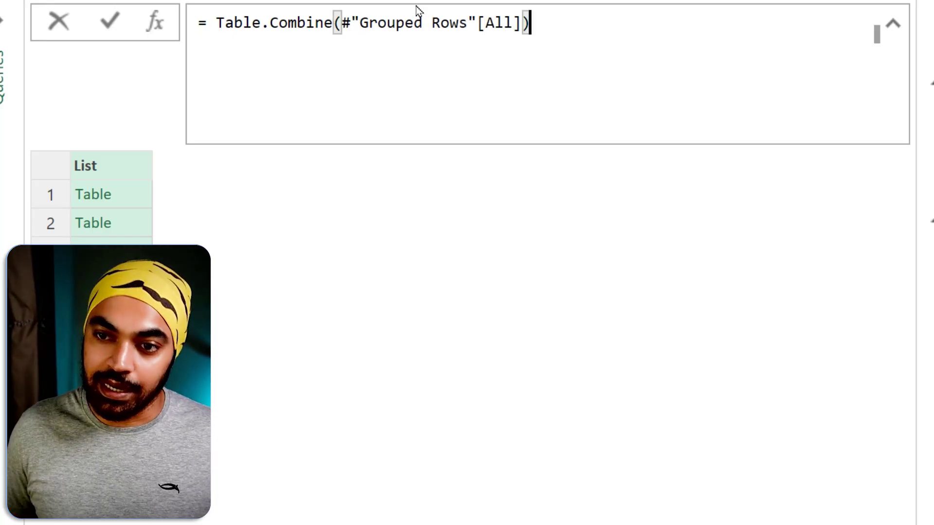
pyautogui.press('Return')
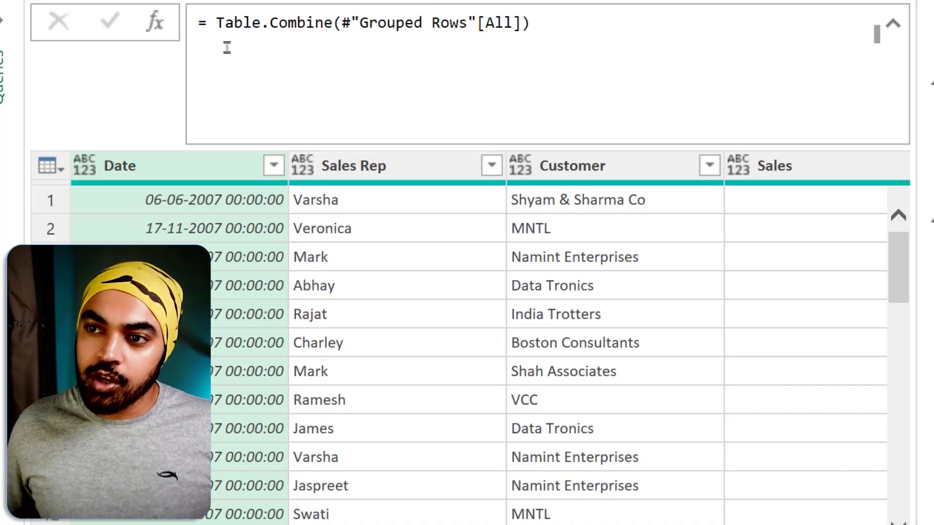
# - Wrap the Table.Combine formula in Table.ColumnNames to return the combined table's column names as a list
pyautogui.click(216, 23)
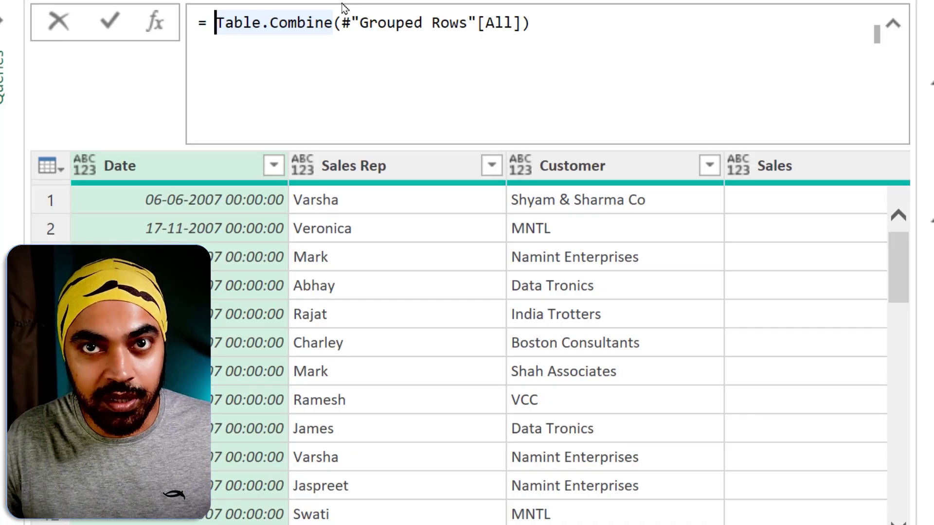
pyautogui.write('Table.ColumnNa')
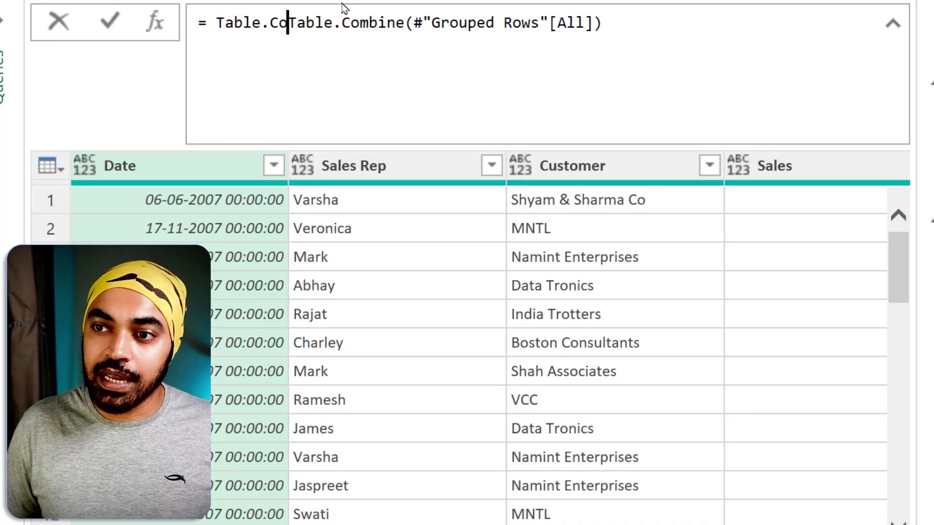
pyautogui.write('mes(')
pyautogui.hotkey('ctrl', 'Right')
pyautogui.hotkey('ctrl', 'Right')
pyautogui.press('End')
pyautogui.write(')')
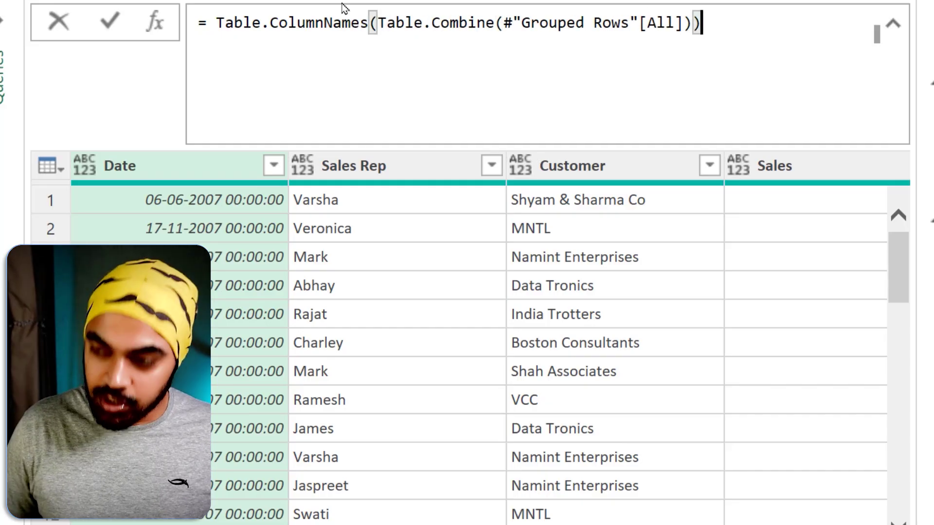
pyautogui.press('Return')
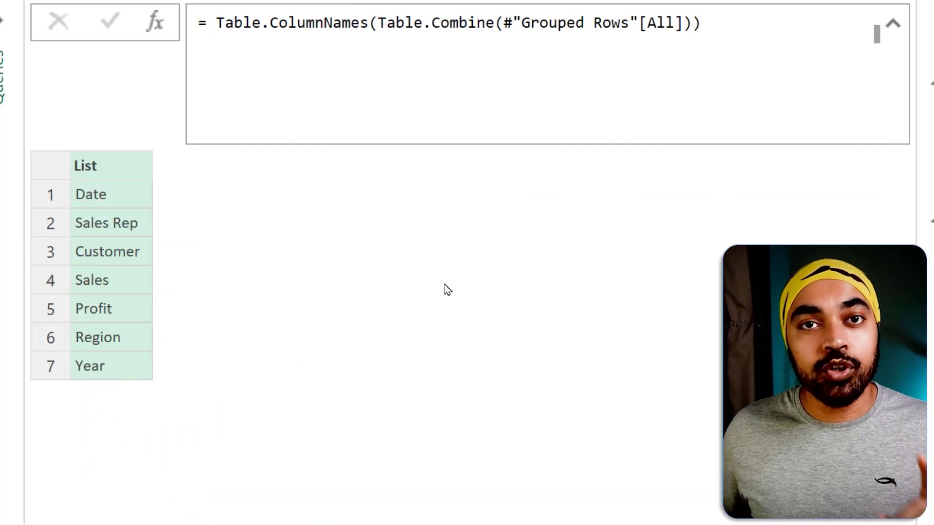
# - Rename the custom step that holds the column names as ColList
pyautogui.moveTo(16, 143)
pyautogui.mouseDown()
pyautogui.moveTo(166, 317)
pyautogui.moveTo(196, 388)
pyautogui.mouseUp()
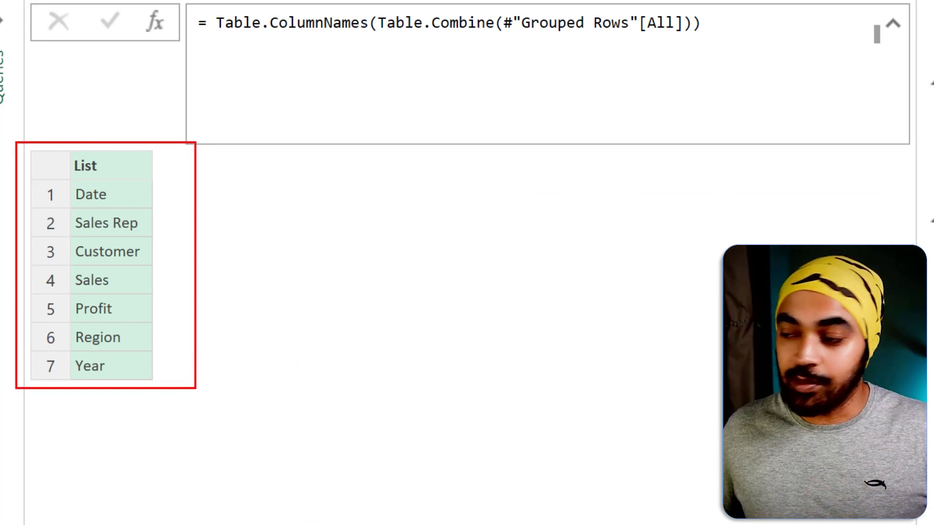
pyautogui.doubleClick(557, 352)
pyautogui.write('ColList')
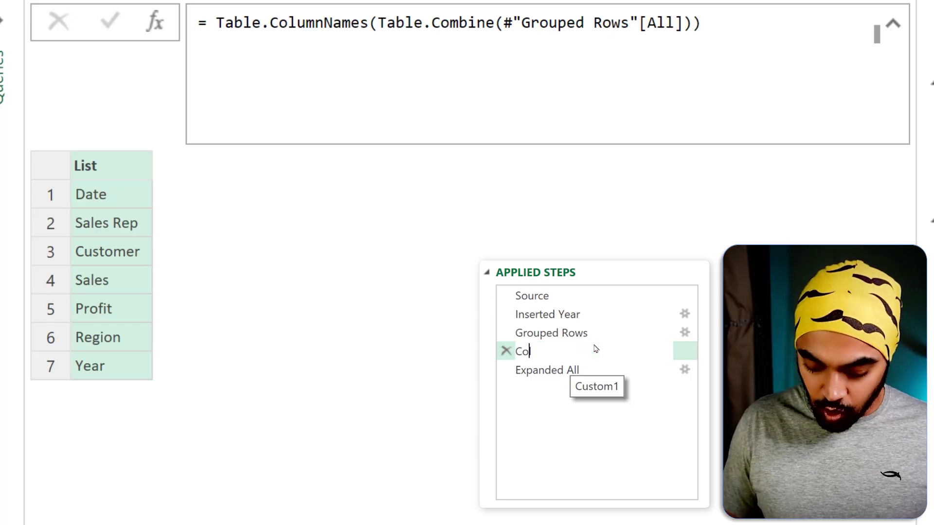
pyautogui.press('Return')
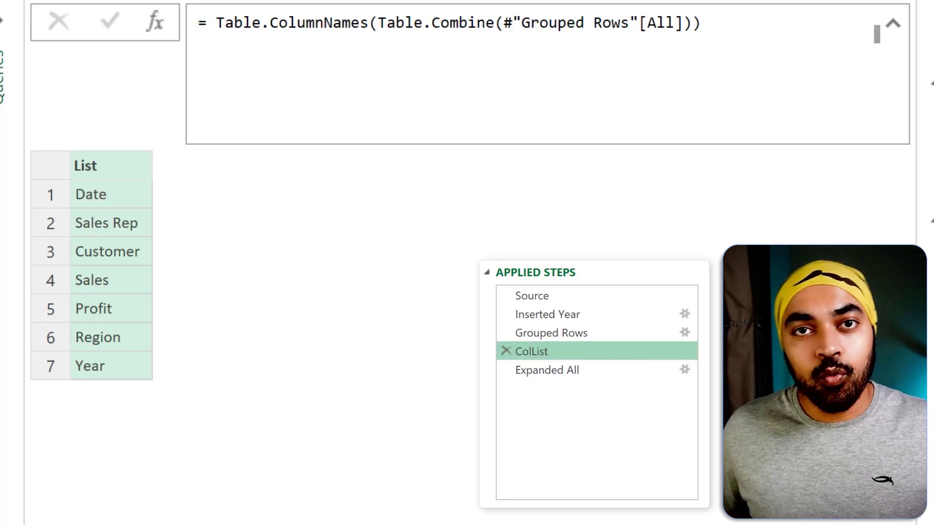
# - In the Expanded All formula, replace the ColList table reference with #"Grouped Rows"
pyautogui.click(566, 376)
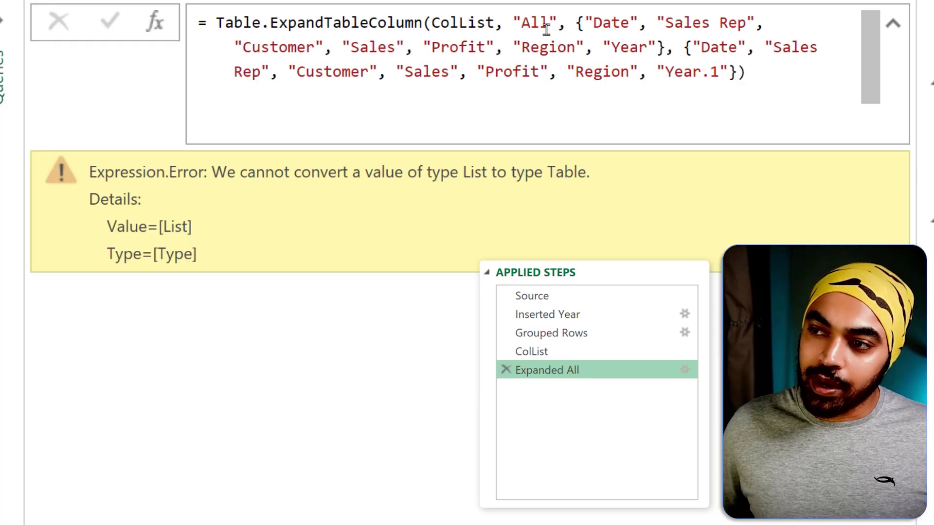
pyautogui.moveTo(245, 34); pyautogui.dragTo(339, 31)
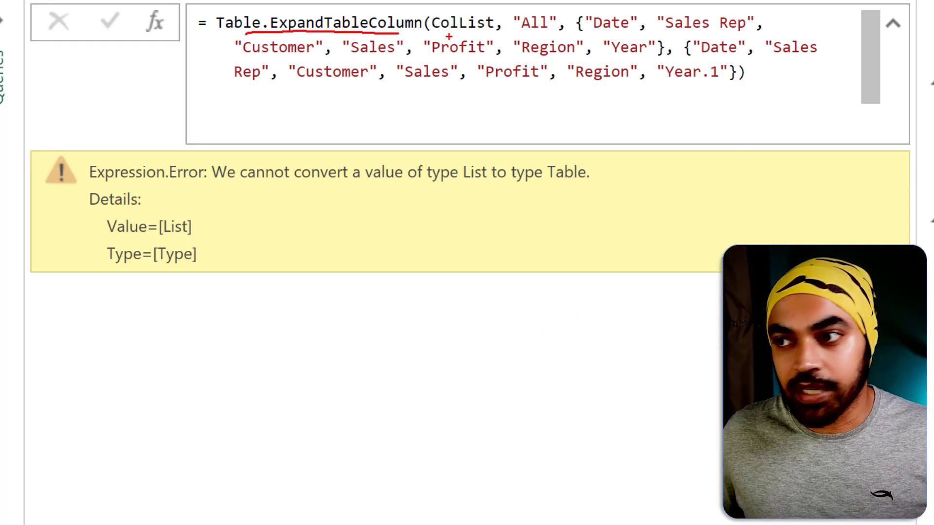
pyautogui.moveTo(474, 28)
pyautogui.mouseDown()
pyautogui.moveTo(632, 184)
pyautogui.moveTo(734, 246)
pyautogui.moveTo(924, 297)
pyautogui.mouseUp()
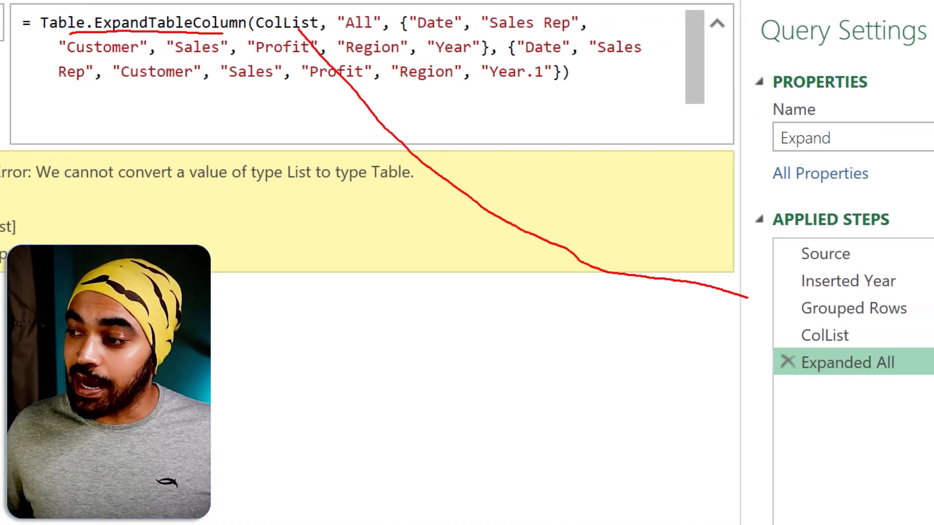
pyautogui.press('Escape')
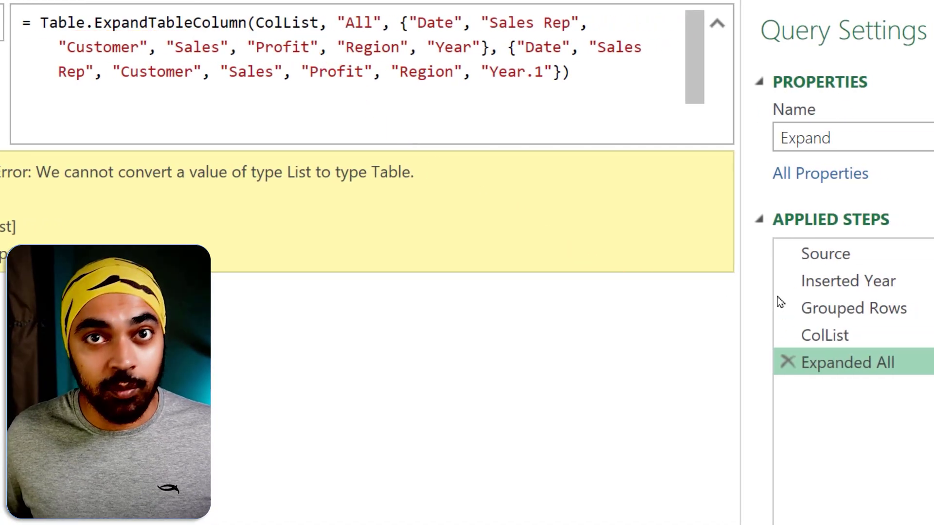
pyautogui.doubleClick(272, 20)
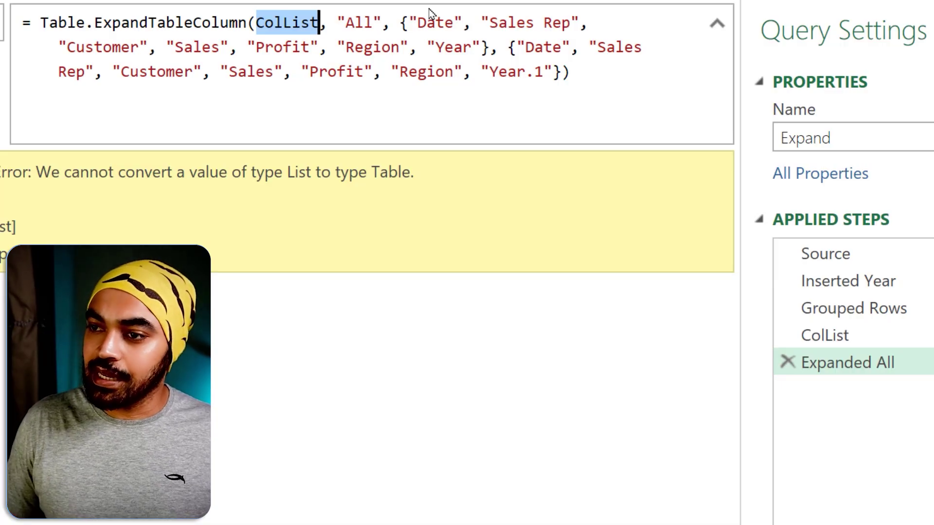
pyautogui.write('Grouped')
pyautogui.press('Tab')
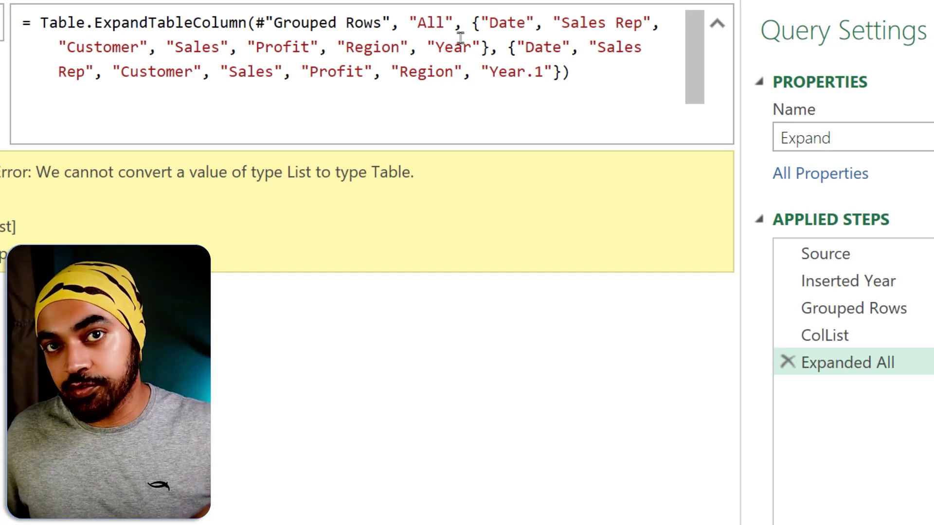
# - Replace both hardcoded column name lists in the Expanded All formula with ColList and close the function
pyautogui.click(471, 25)
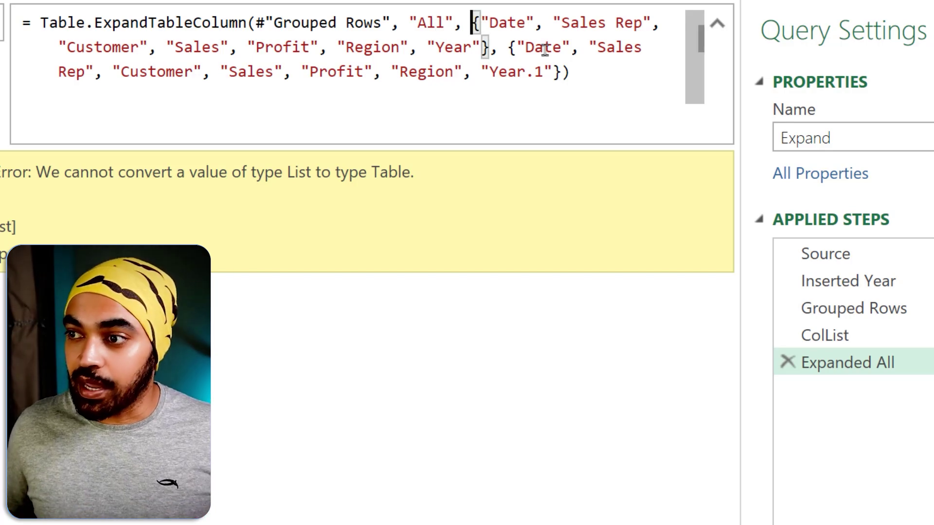
pyautogui.hotkey('ctrl', 'shift', 'End')
pyautogui.press('Delete')
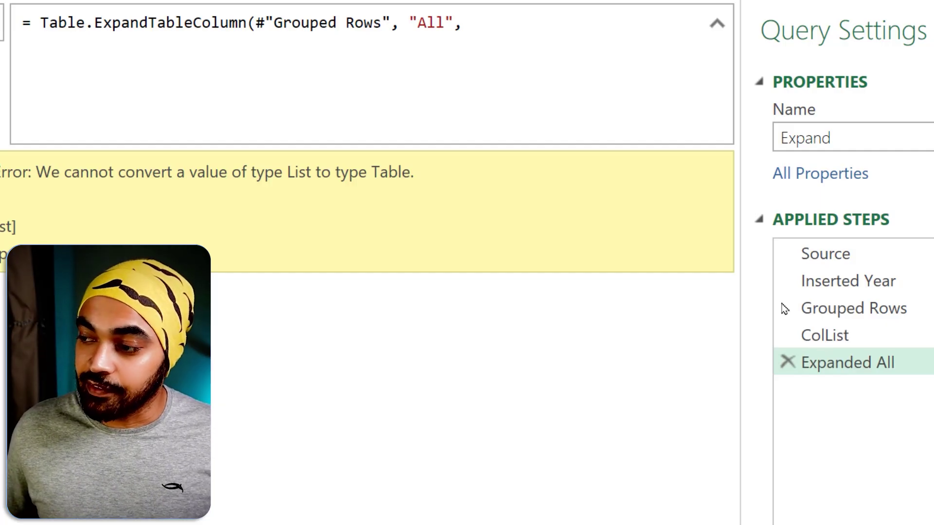
pyautogui.write('Colo')
pyautogui.press('BackSpace')
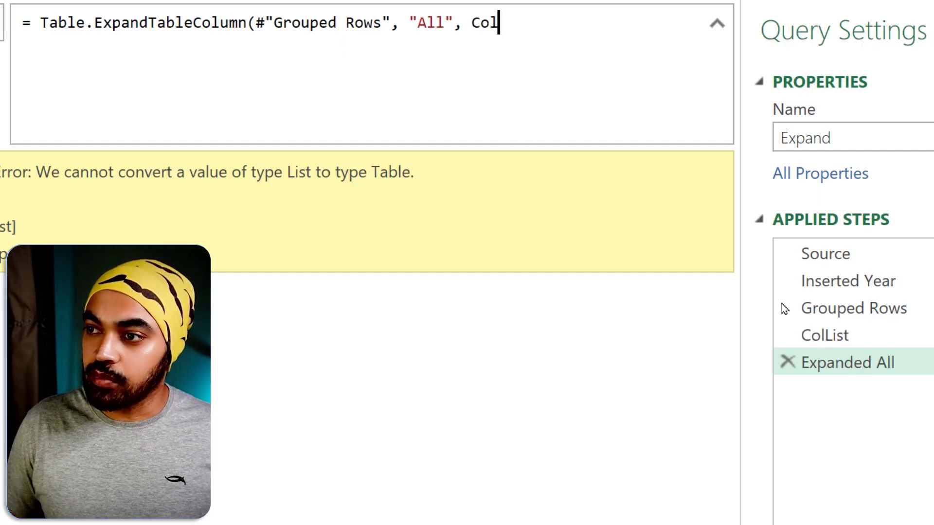
pyautogui.write('List)')
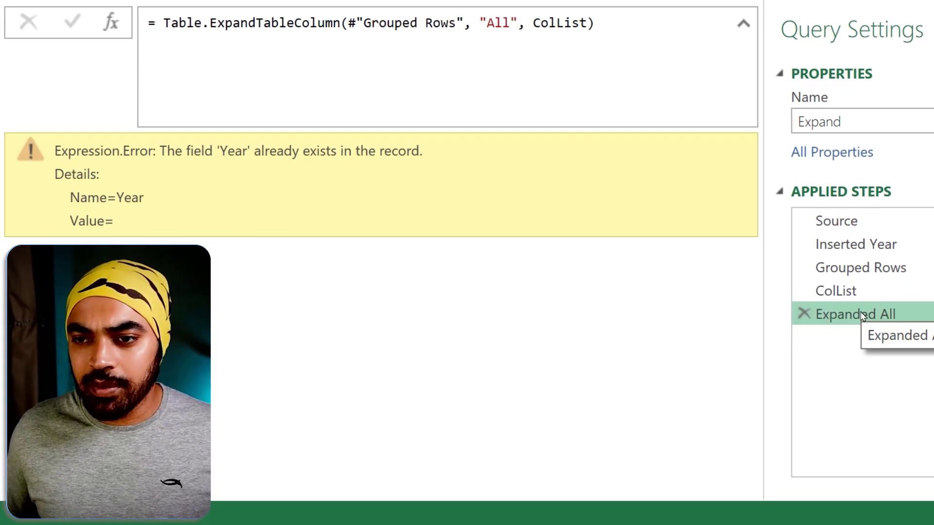
# - Compare the Year column of the Grouped Rows step with the columns inside a nested table of All
pyautogui.click(864, 269)
pyautogui.moveTo(95, 131); pyautogui.dragTo(53, 162)
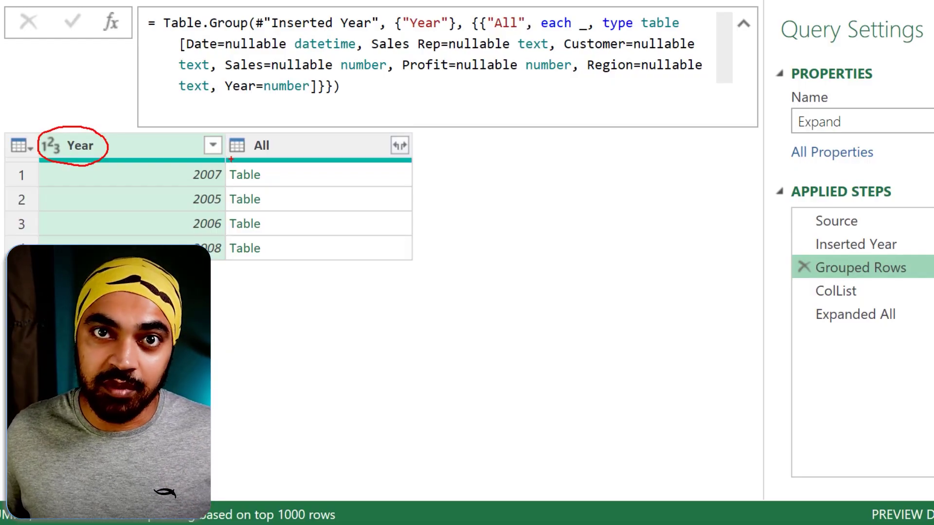
pyautogui.click(287, 175)
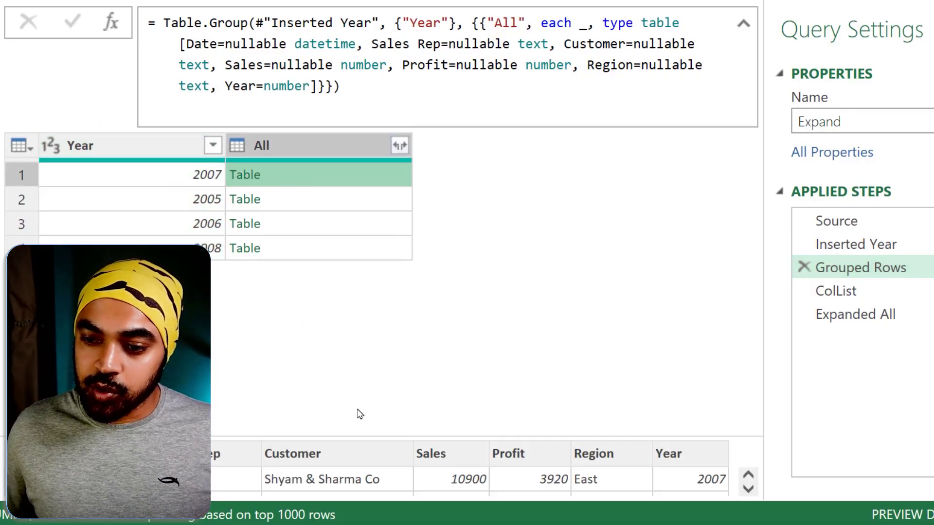
pyautogui.moveTo(676, 434)
pyautogui.mouseDown()
pyautogui.moveTo(702, 443)
pyautogui.moveTo(664, 436)
pyautogui.mouseUp()
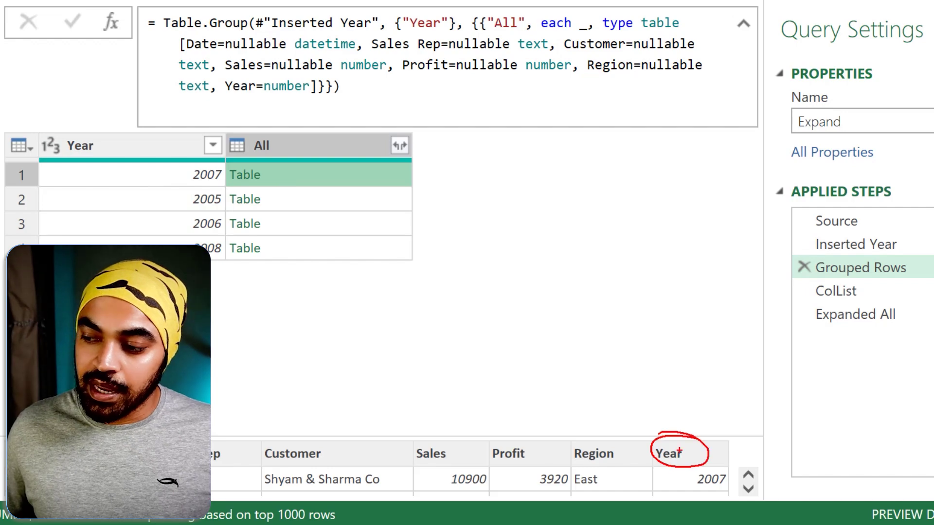
pyautogui.press('Escape')
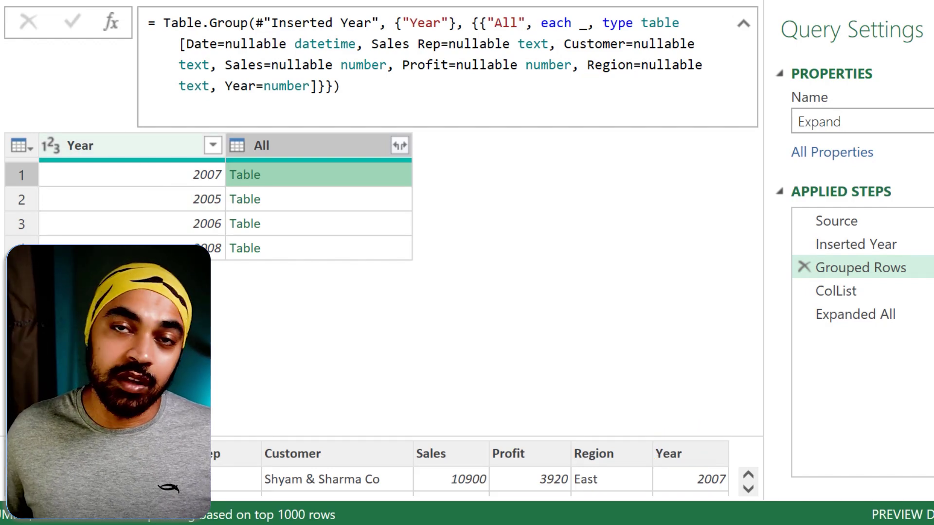
# - Rename the Year column to Year1 right after Grouped Rows, and check the ColList and Expanded All steps
pyautogui.click(116, 145)
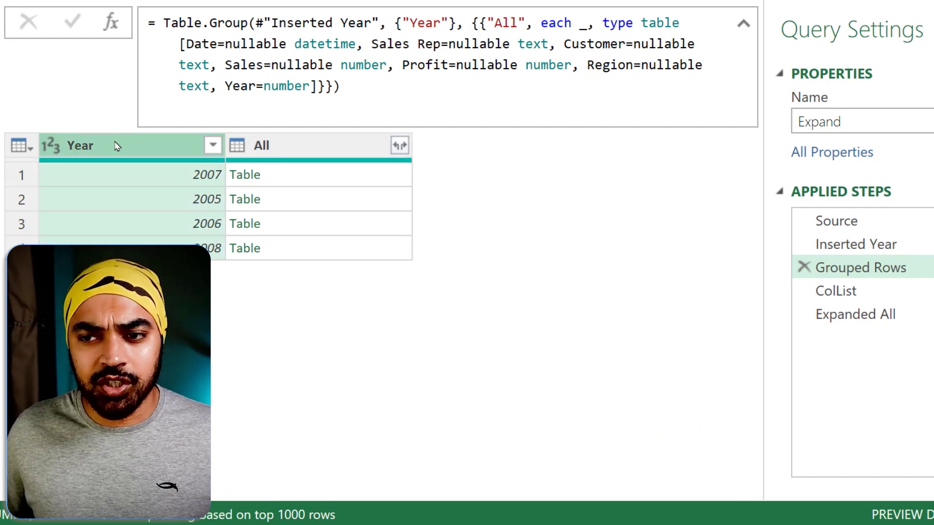
pyautogui.doubleClick(126, 146)
pyautogui.click(126, 147)
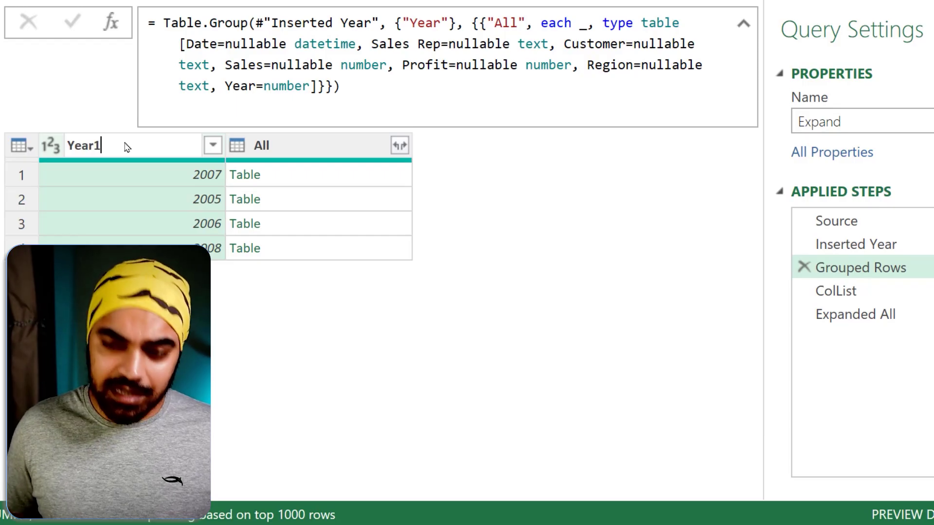
pyautogui.press('Return')
pyautogui.click(577, 250)
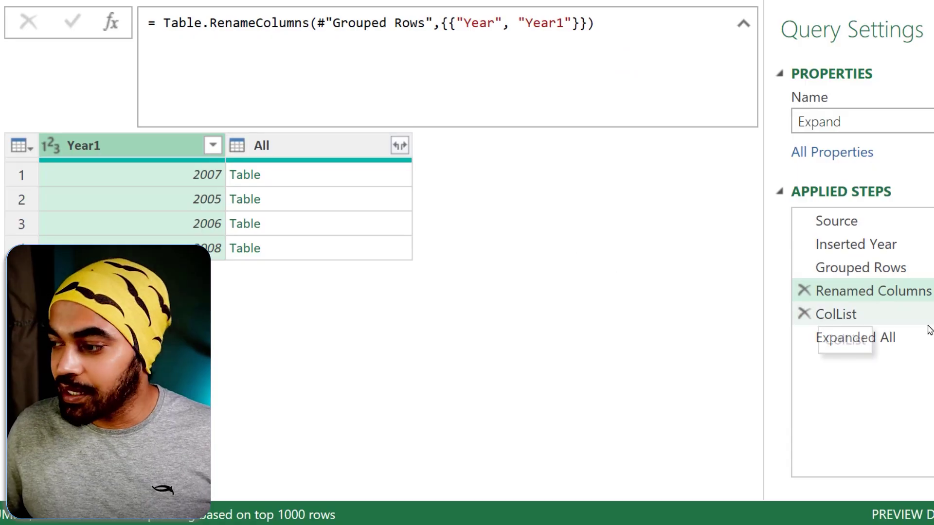
pyautogui.click(861, 318)
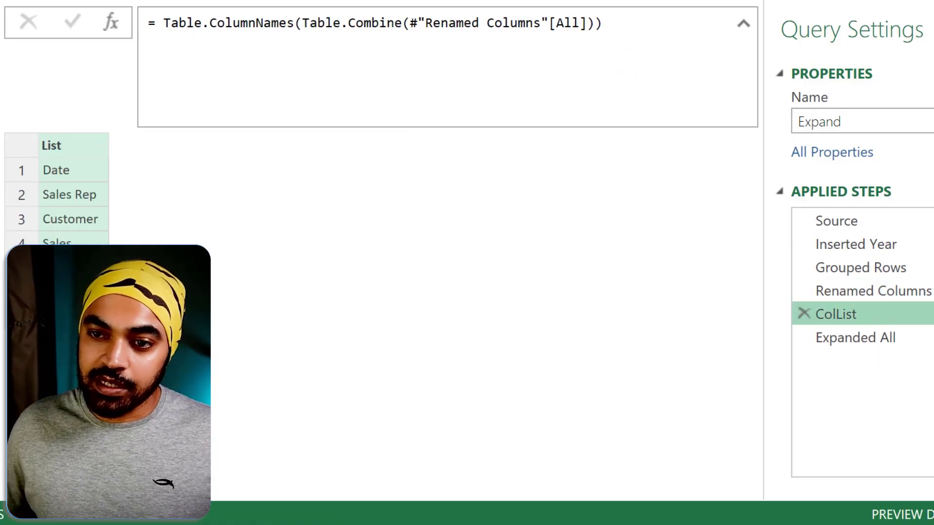
pyautogui.click(810, 339)
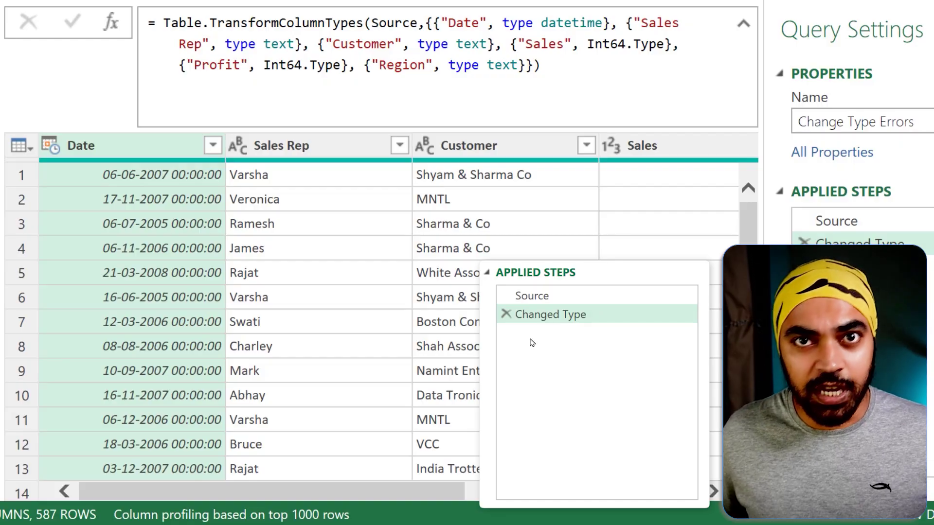
# - In the Change Type Errors query, remove the Customer column right after Source and inspect the Customer entry in the Changed Type formula
pyautogui.click(807, 223)
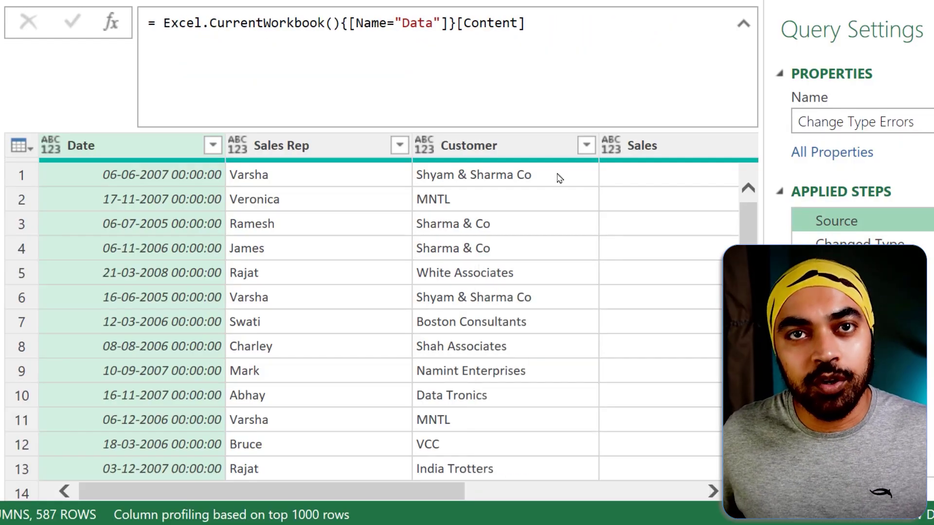
pyautogui.click(479, 148)
pyautogui.press('Delete')
pyautogui.press('Return')
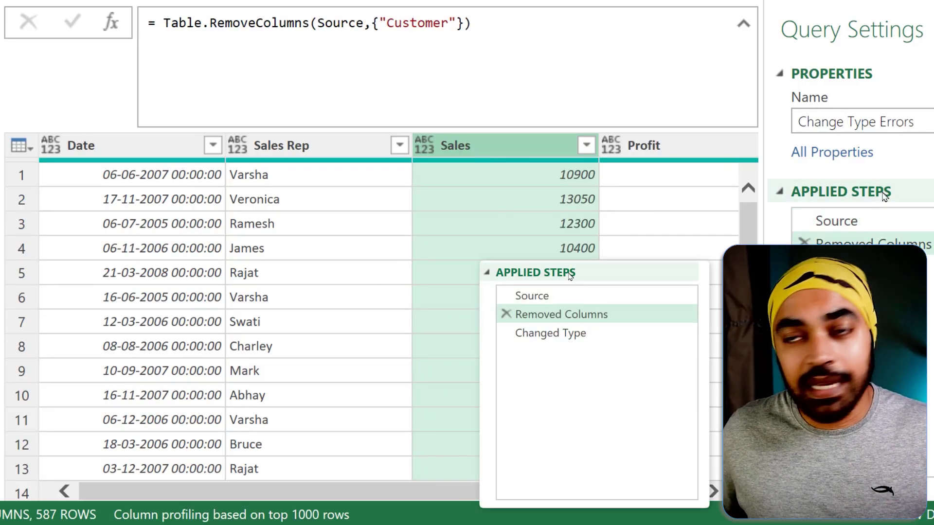
pyautogui.click(846, 266)
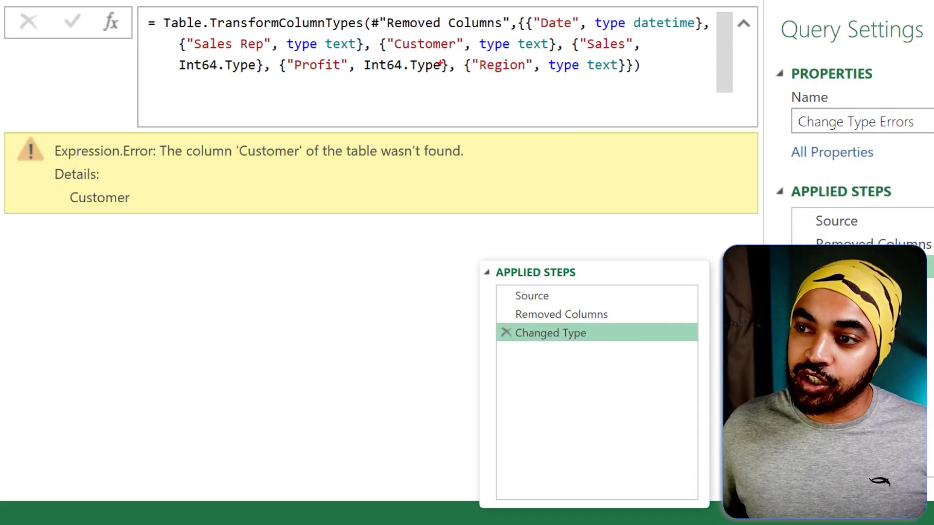
pyautogui.moveTo(485, 58); pyautogui.dragTo(538, 57)
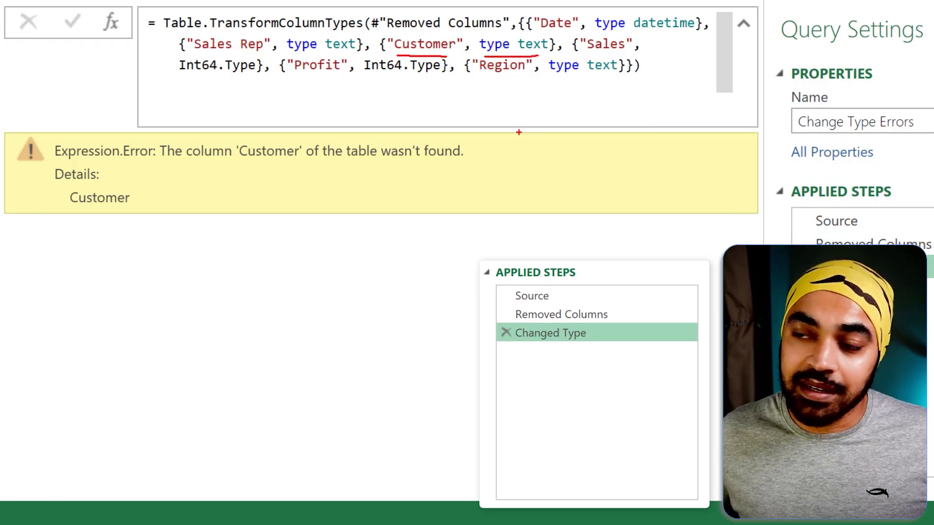
# - Create a blank query and fill it with the copied ChangeTypefx function code, which takes a table and a list of data types
pyautogui.press('Escape')
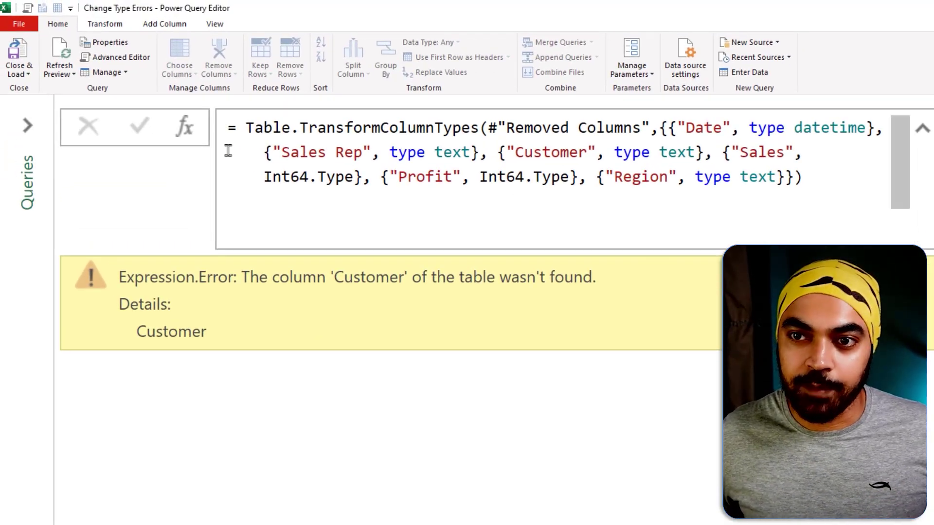
pyautogui.click(33, 130)
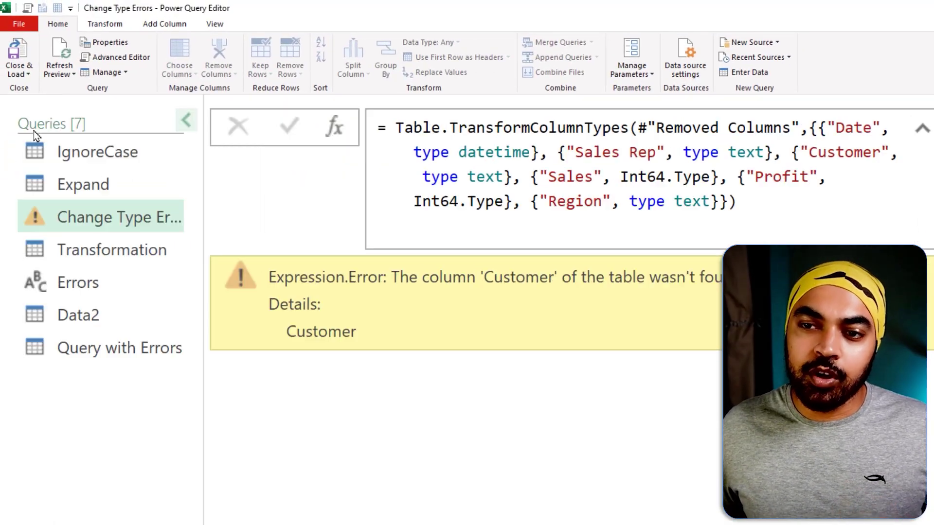
pyautogui.rightClick(80, 392)
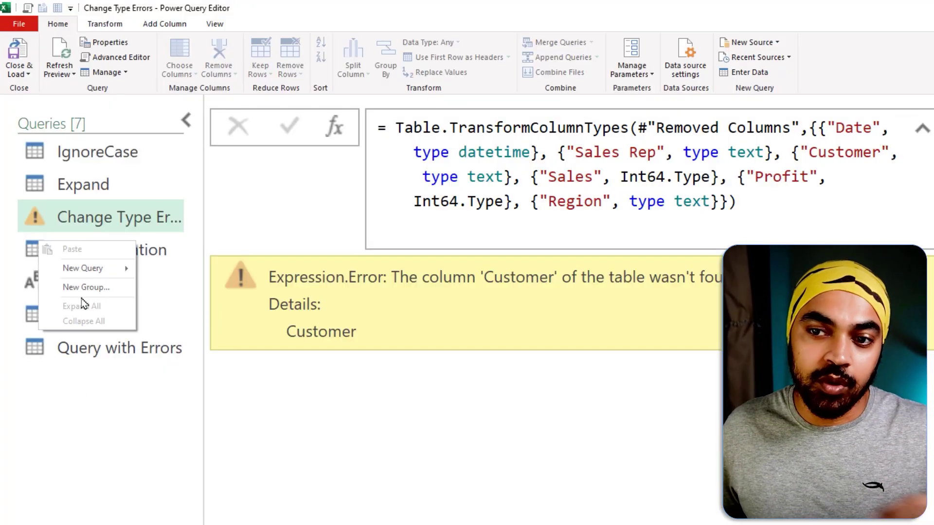
pyautogui.moveTo(83, 268)
pyautogui.moveTo(185, 329)
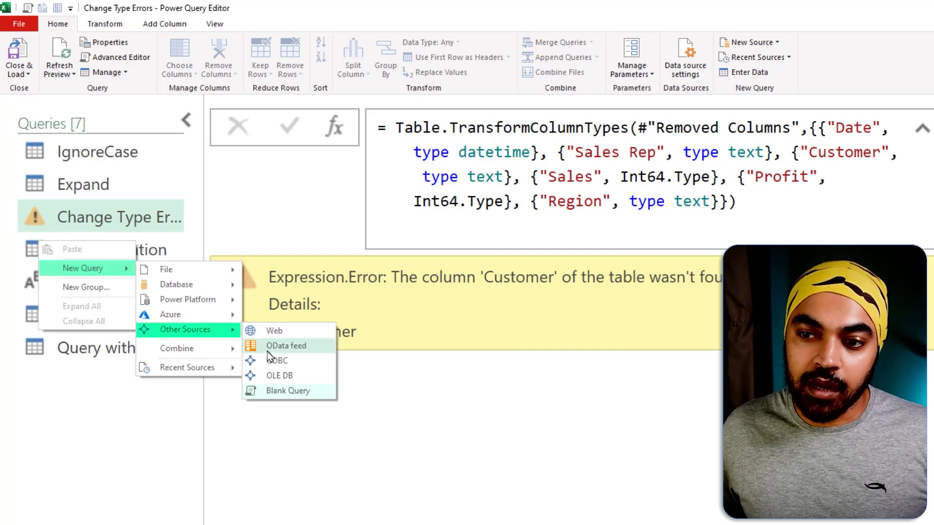
pyautogui.click(274, 391)
pyautogui.click(216, 25)
pyautogui.click(413, 68)
pyautogui.hotkey('ctrl', 'v')
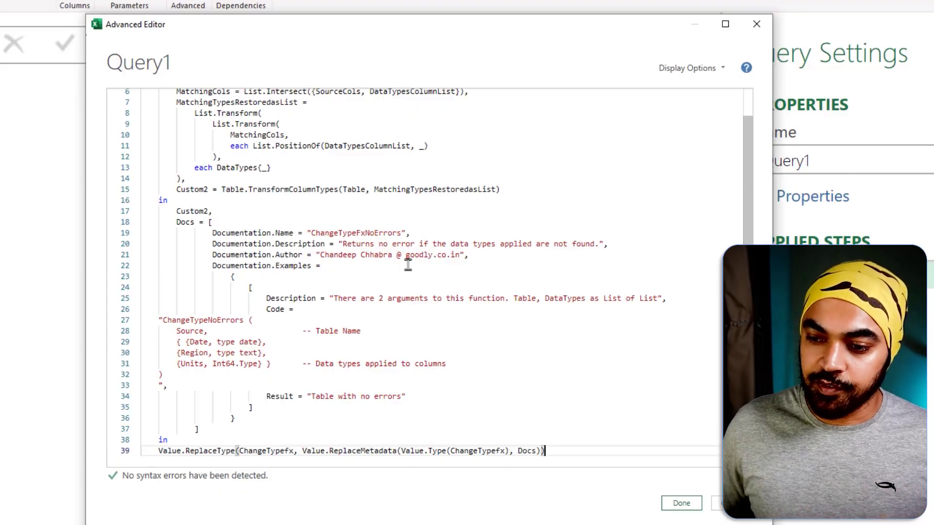
pyautogui.click(682, 503)
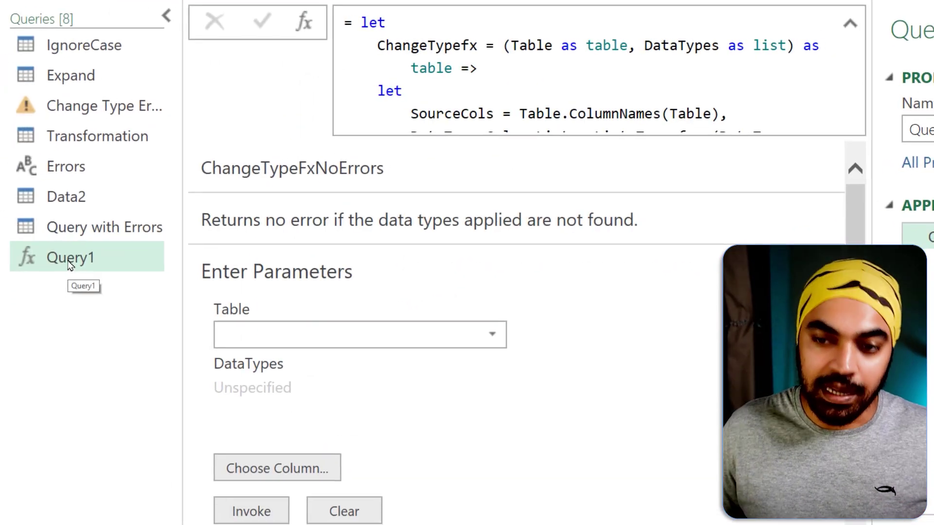
# - Rename the new function query as ChangeTypeNoErrors
pyautogui.press('Tab')
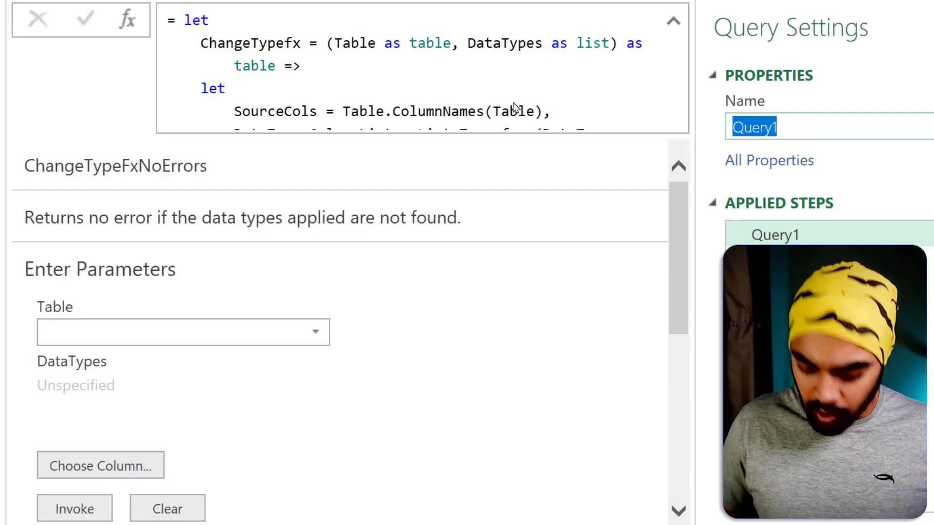
pyautogui.write('ChangeTypeNoErrors')
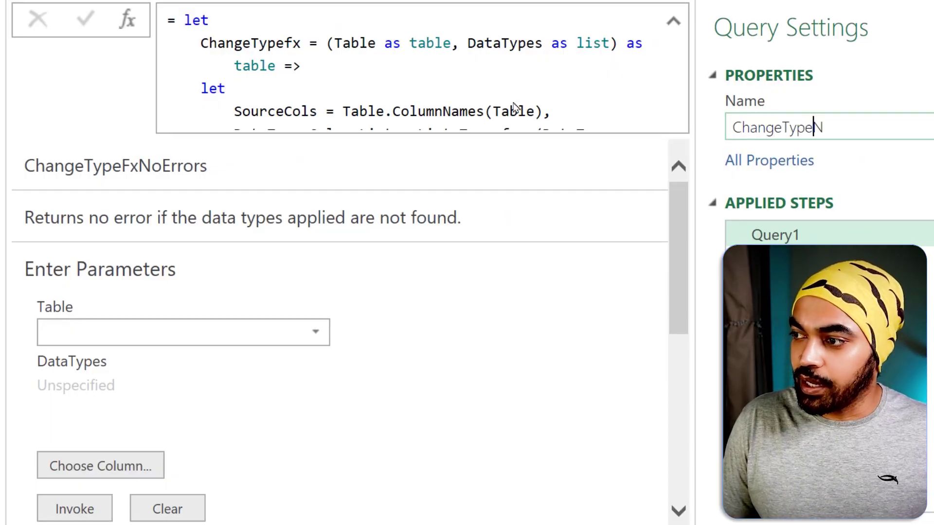
pyautogui.press('Return')
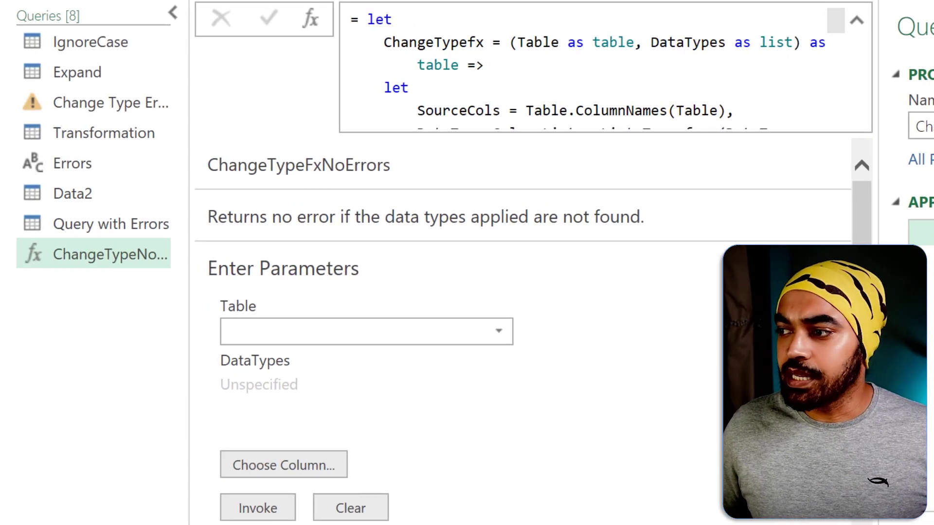
# - In the Change Type Errors query, replace Table.TransformColumnTypes with ChangeTypeNoErrors in the Changed Type formula
pyautogui.click(151, 103)
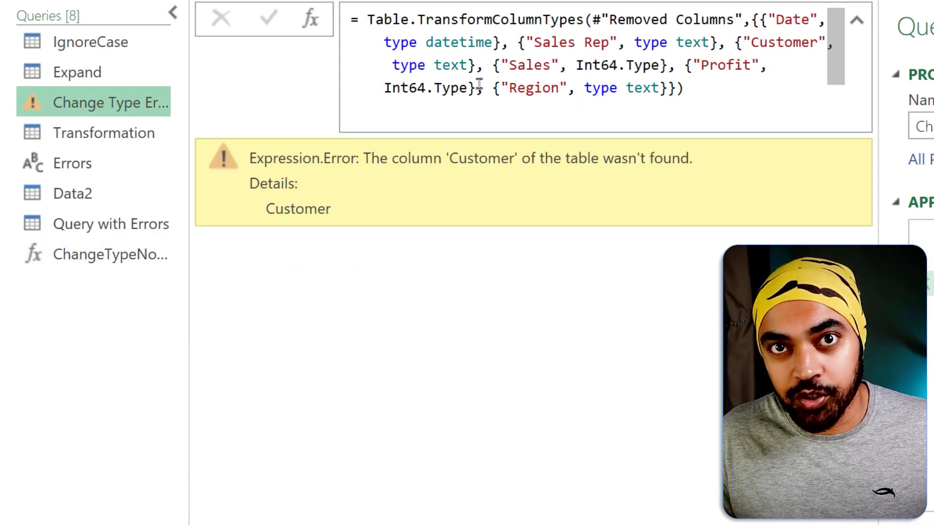
pyautogui.moveTo(34, 284); pyautogui.dragTo(145, 276)
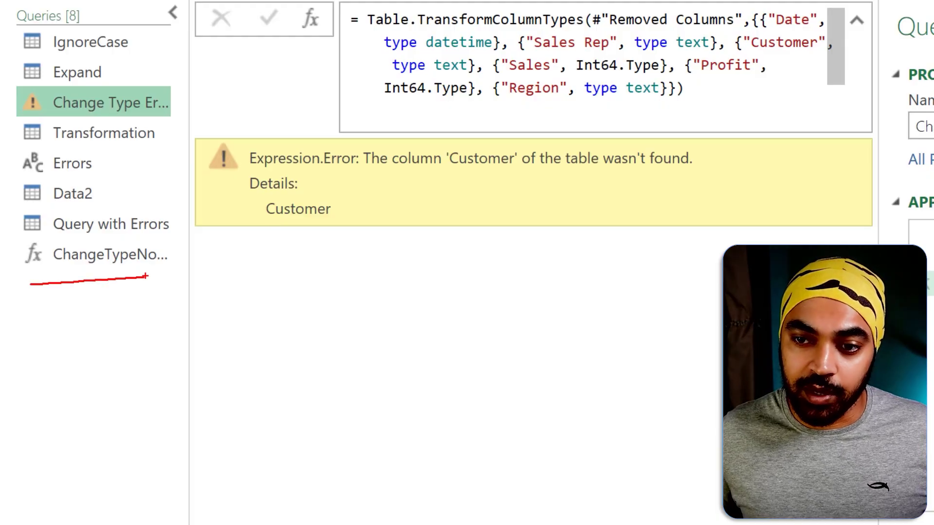
pyautogui.press('Escape')
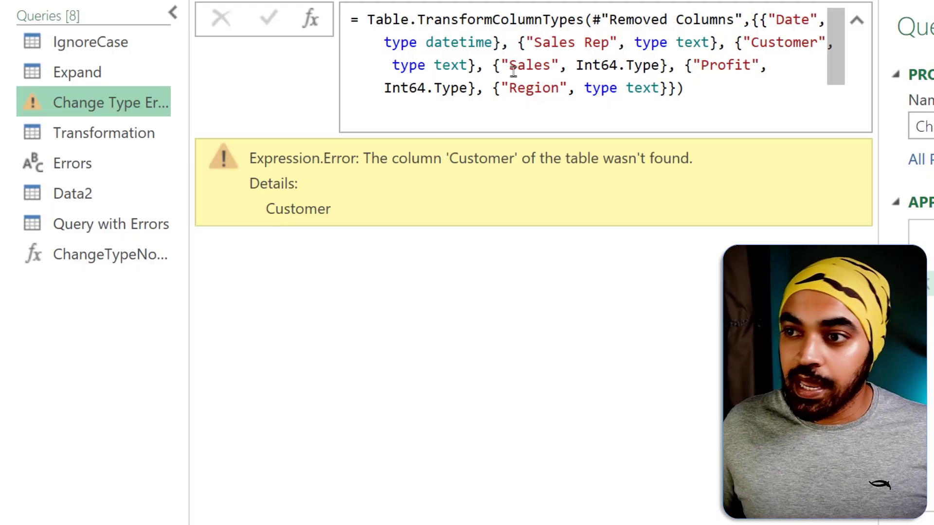
pyautogui.hotkey('ctrl', '2')
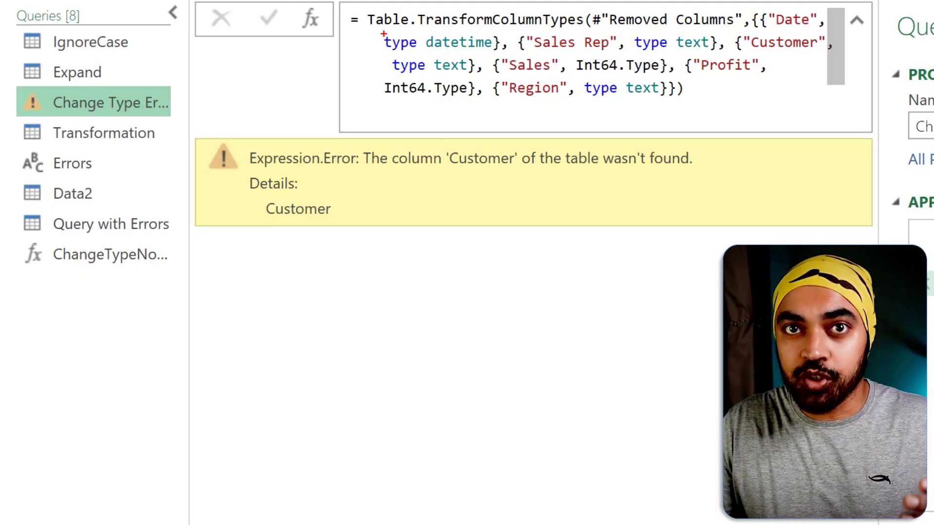
pyautogui.moveTo(369, 28); pyautogui.dragTo(574, 27)
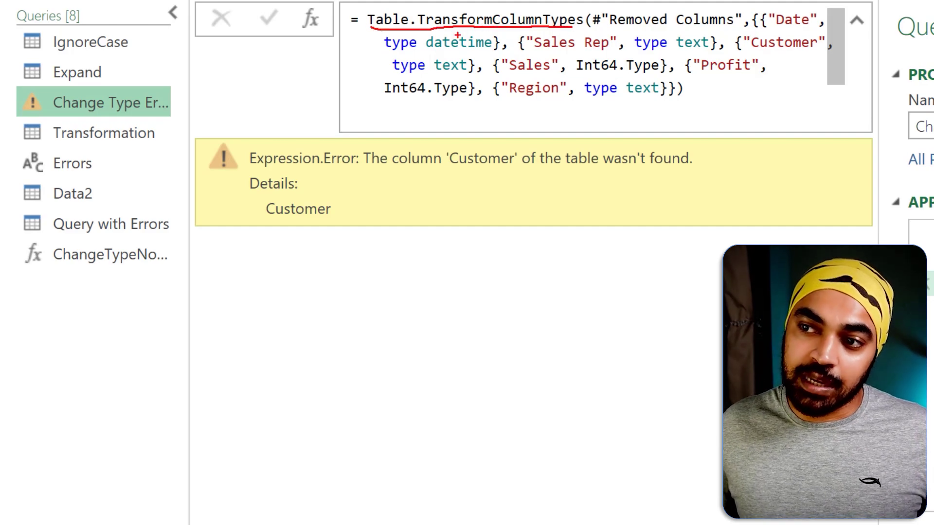
pyautogui.press('Escape')
pyautogui.moveTo(367, 20)
pyautogui.mouseDown()
pyautogui.moveTo(560, 20)
pyautogui.moveTo(584, 10)
pyautogui.mouseUp()
pyautogui.write('Change')
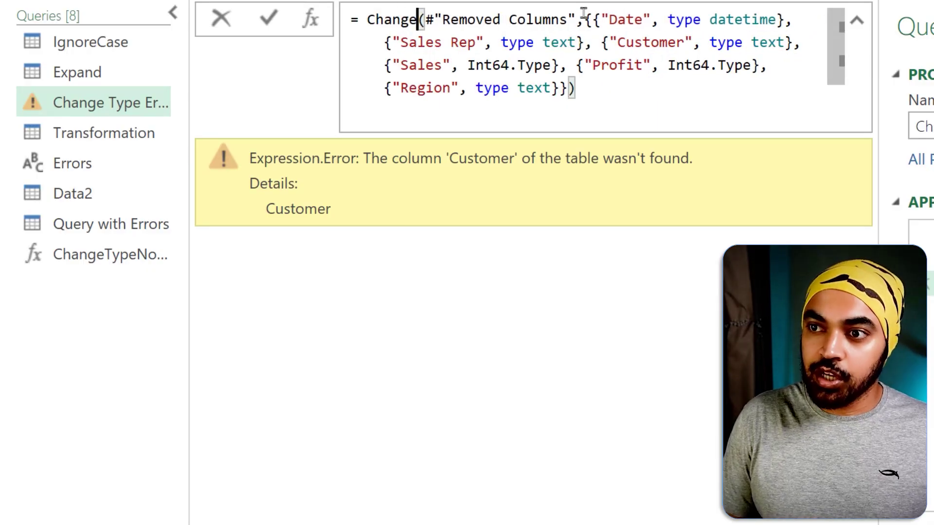
pyautogui.write('TypeNoErrors')
pyautogui.press('Return')
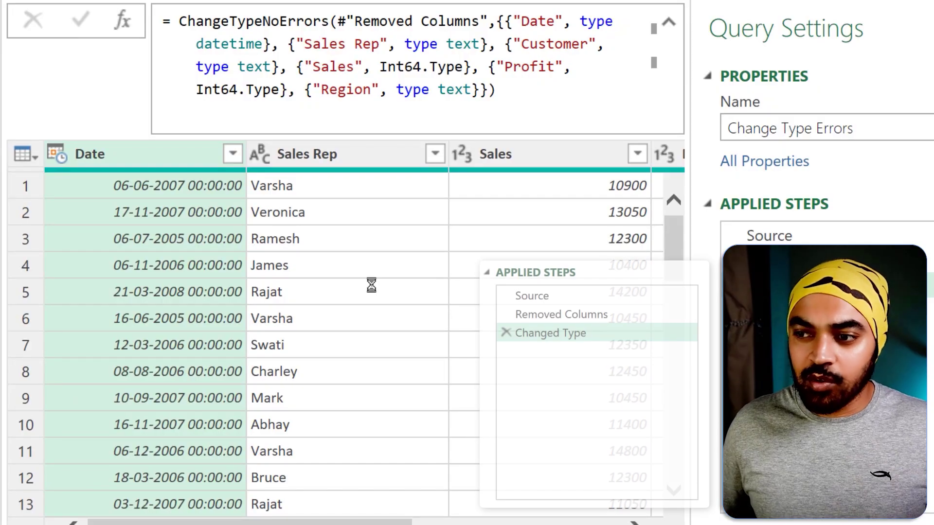
# - Remove the Date column as well at the Removed Columns step and check the Changed Type step
pyautogui.click(831, 261)
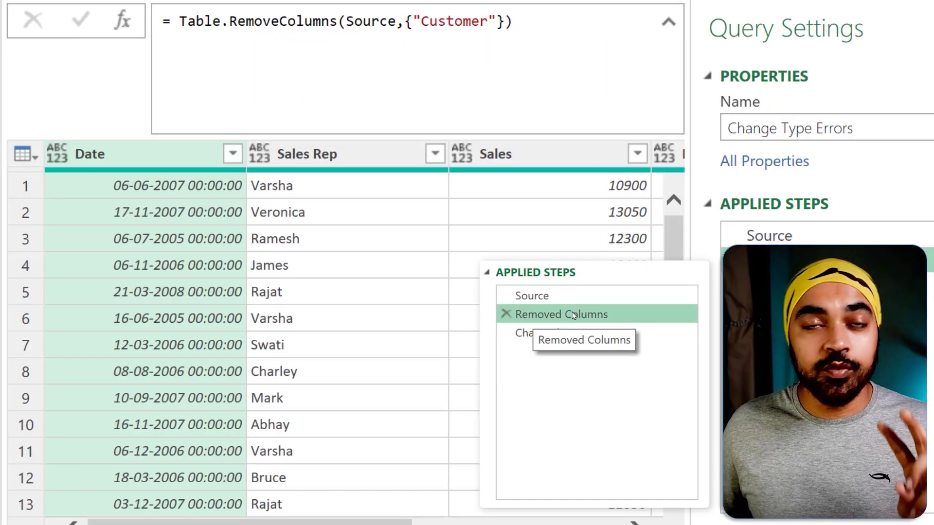
pyautogui.click(144, 160)
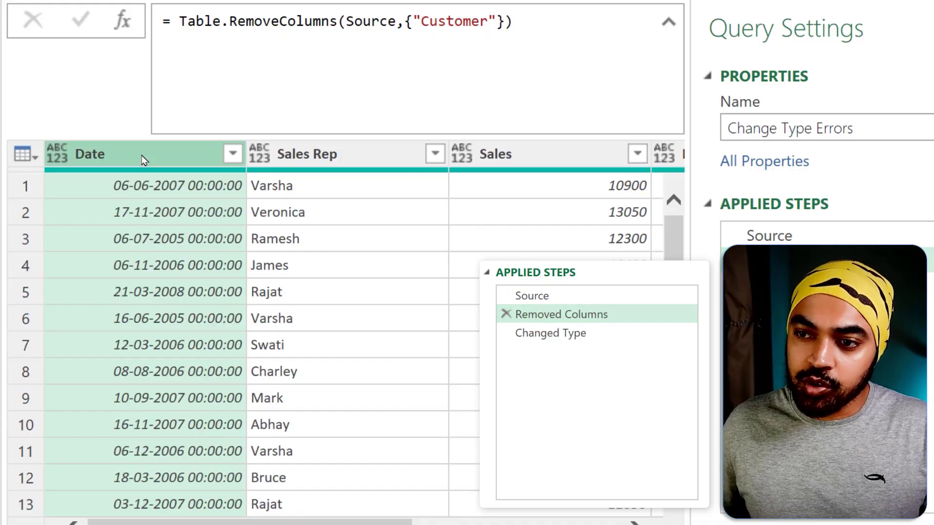
pyautogui.press('Delete')
pyautogui.press('Return')
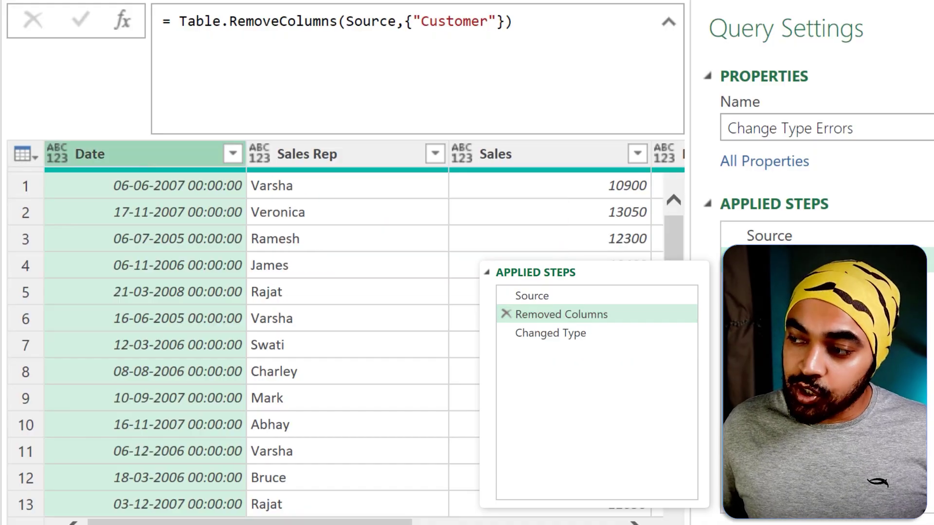
pyautogui.click(550, 334)
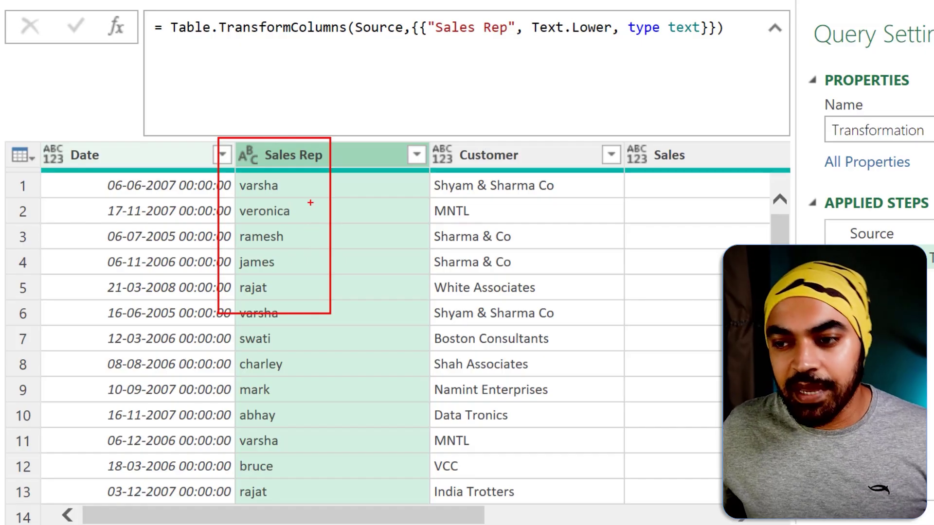
# - In the Transformation query, examine the lowercased Sales Rep column and the Table.TransformColumns formula behind it
pyautogui.moveTo(310, 202); pyautogui.dragTo(308, 289)
pyautogui.moveTo(348, 43); pyautogui.dragTo(518, 48)
pyautogui.press('Escape')
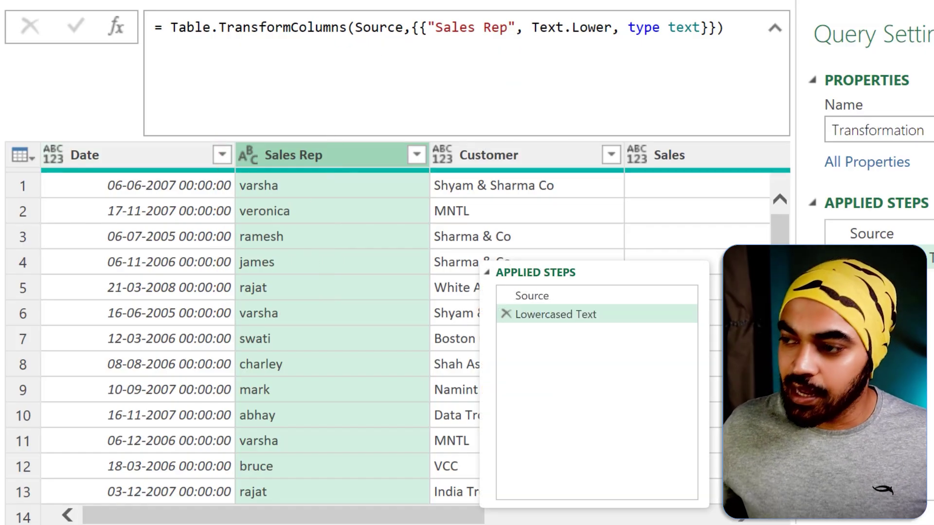
# - Remove the Sales Rep column right after Source and inspect the Lowercased Text formula
pyautogui.click(884, 235)
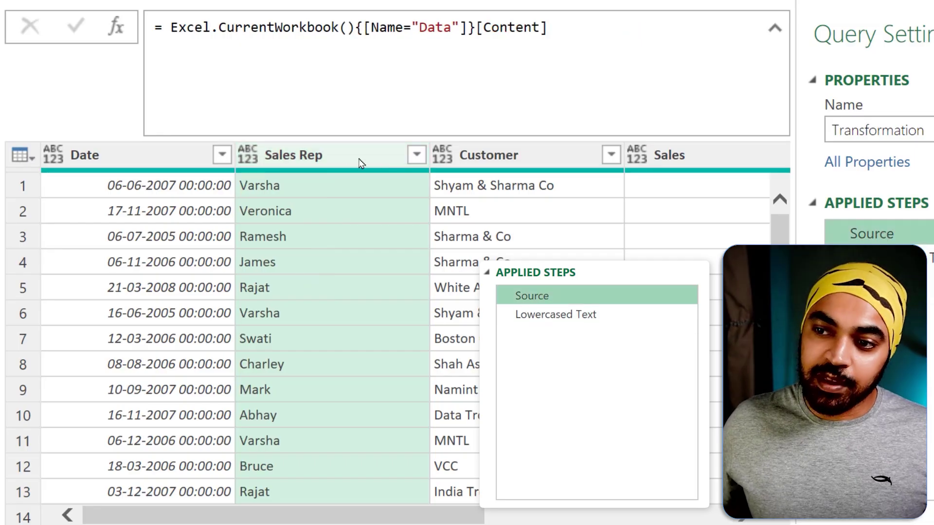
pyautogui.press('Delete')
pyautogui.press('Return')
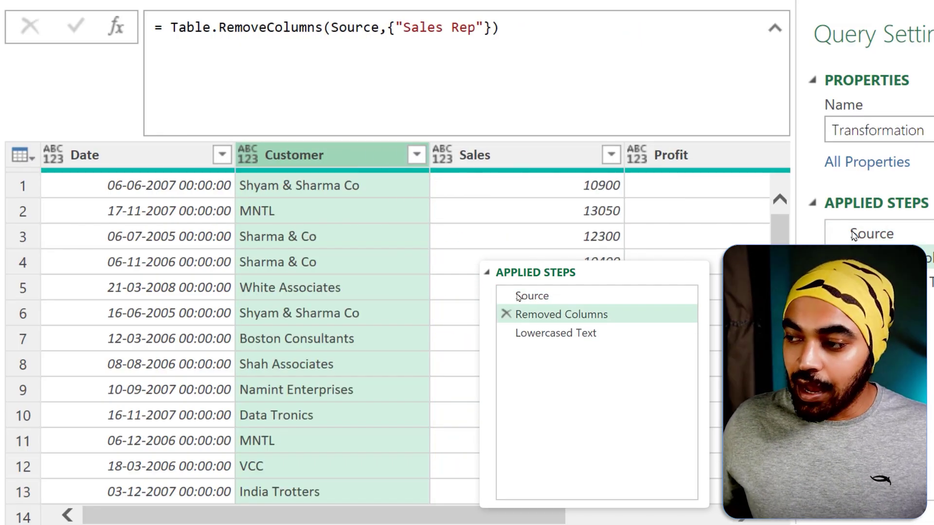
pyautogui.click(544, 335)
pyautogui.moveTo(533, 44); pyautogui.dragTo(618, 45)
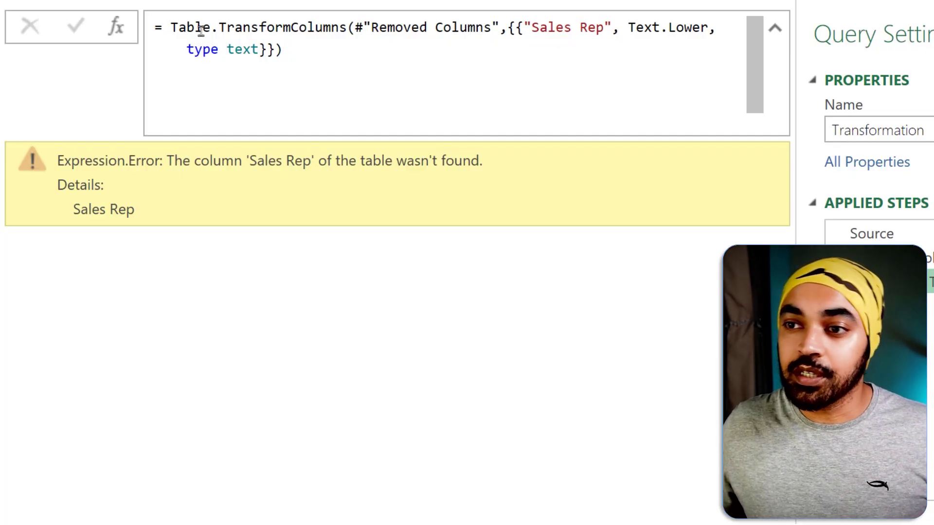
# - Add null and MissingField.Ignore as the last two arguments of the Lowercased Text step's Table.TransformColumns formula
pyautogui.click(307, 53)
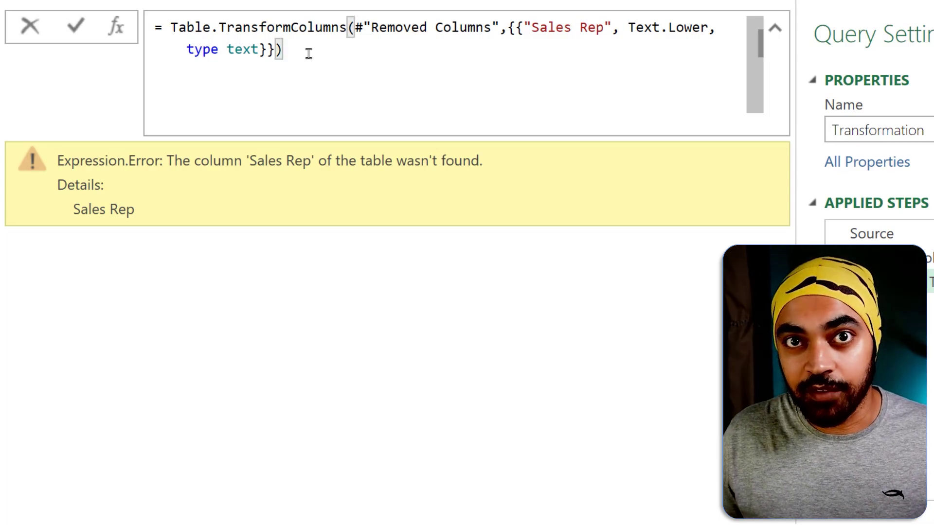
pyautogui.press('Left')
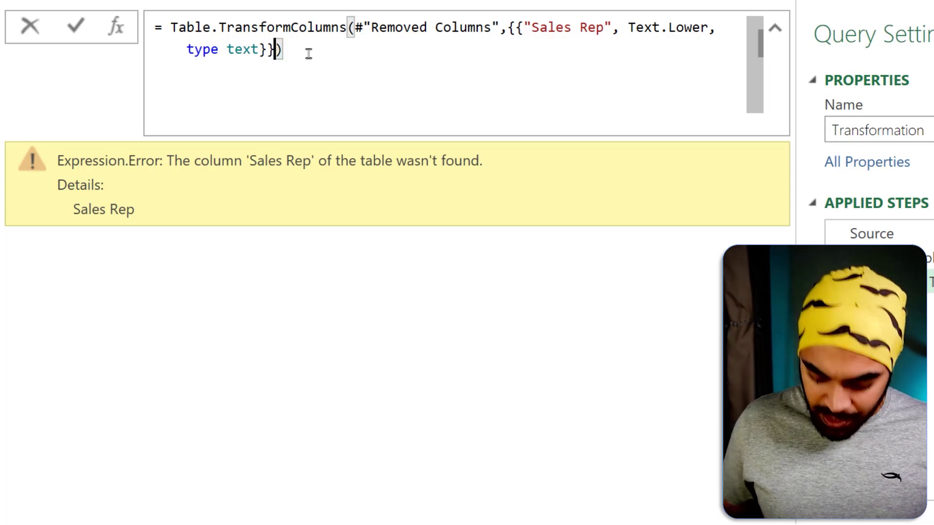
pyautogui.write(', nu')
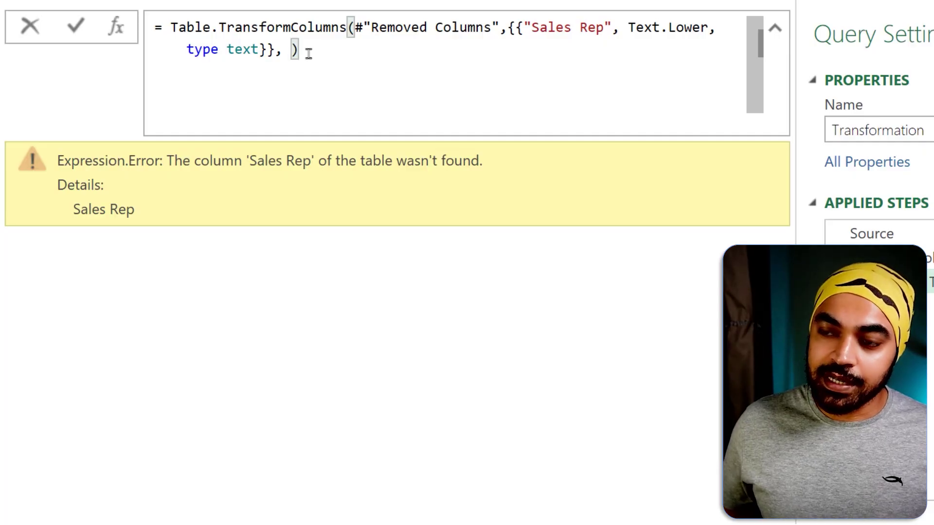
pyautogui.write('ll')
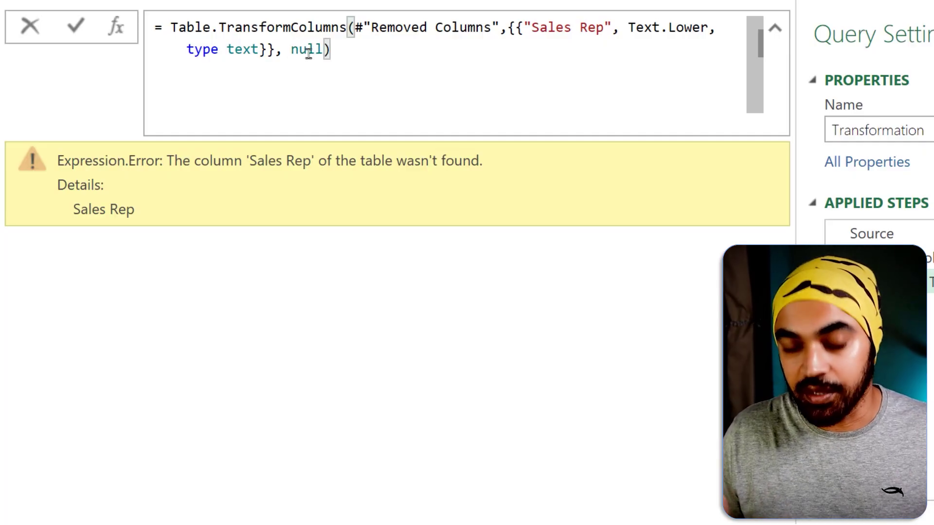
pyautogui.write(', M')
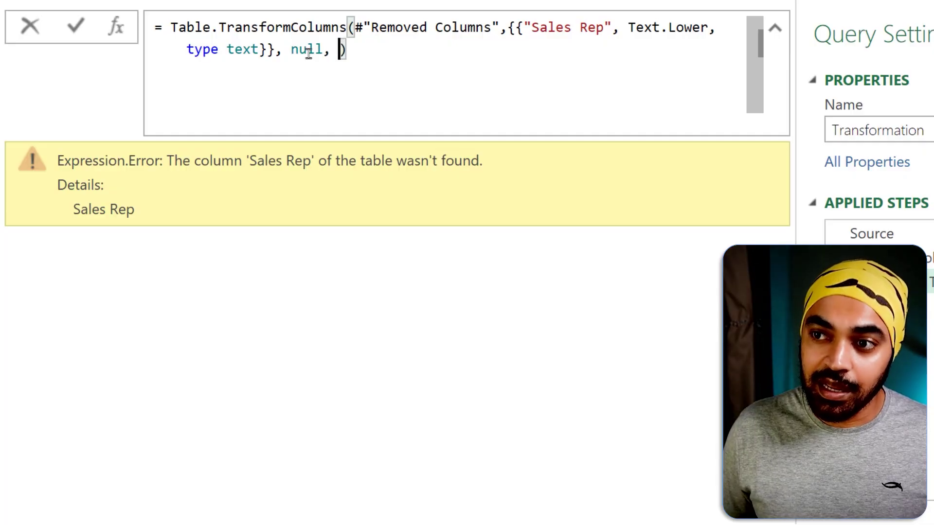
pyautogui.write('issingField.Ignore')
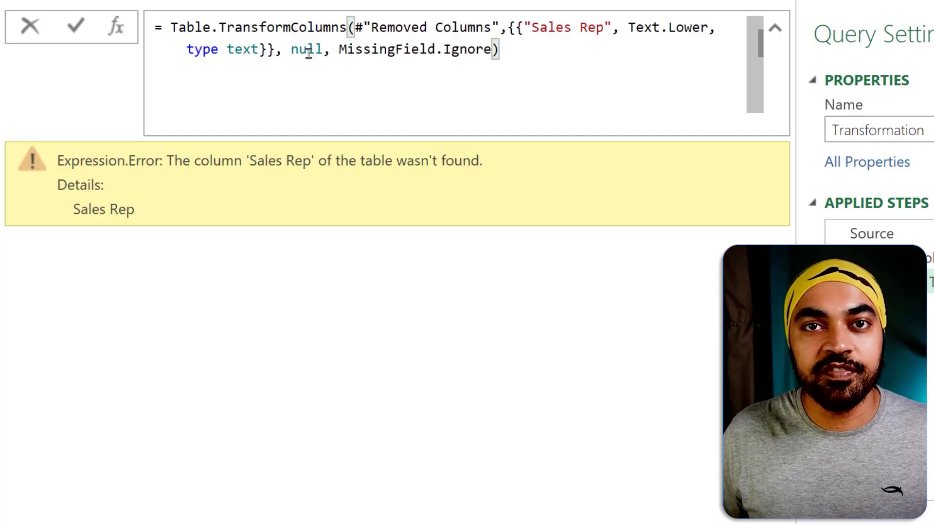
pyautogui.press('Return')
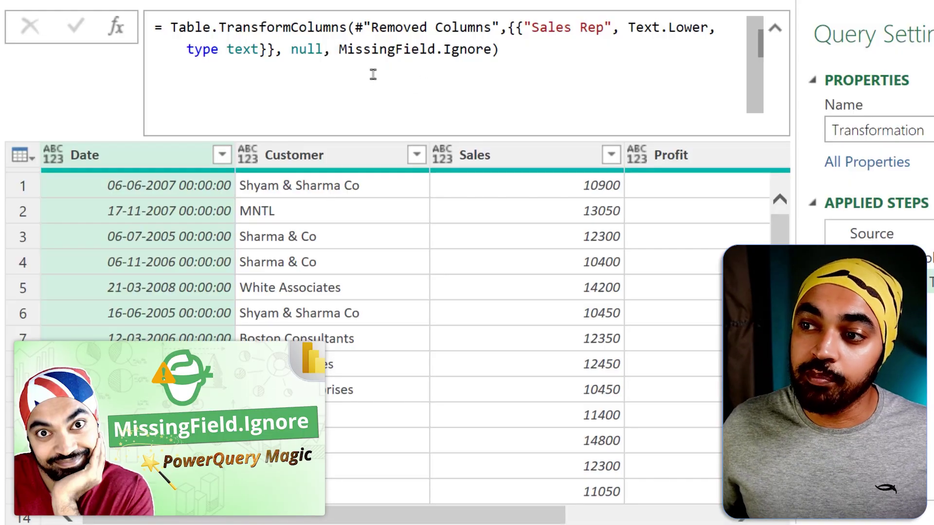
pyautogui.moveTo(357, 61); pyautogui.dragTo(455, 61)
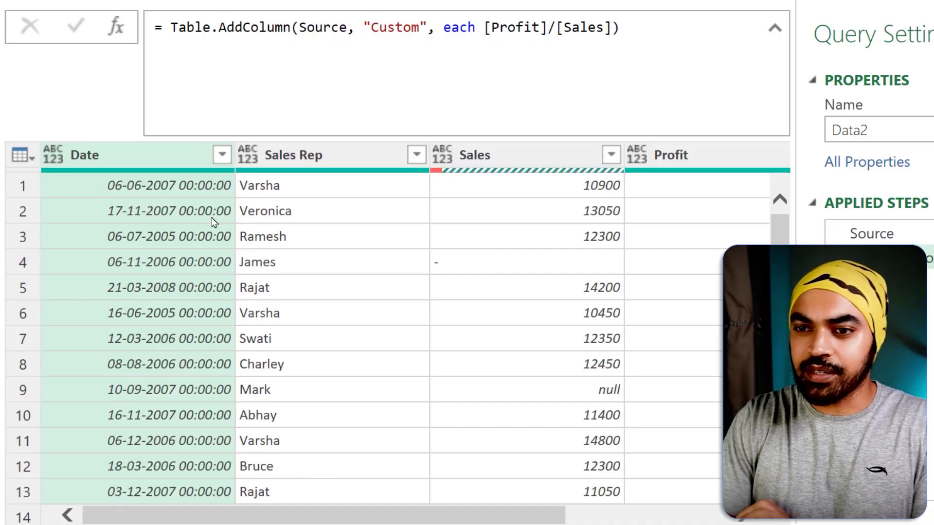
# - In the Data2 query, examine the Sales and Profit columns and the Custom column that divides Profit by Sales
pyautogui.click(309, 155)
pyautogui.click(518, 154)
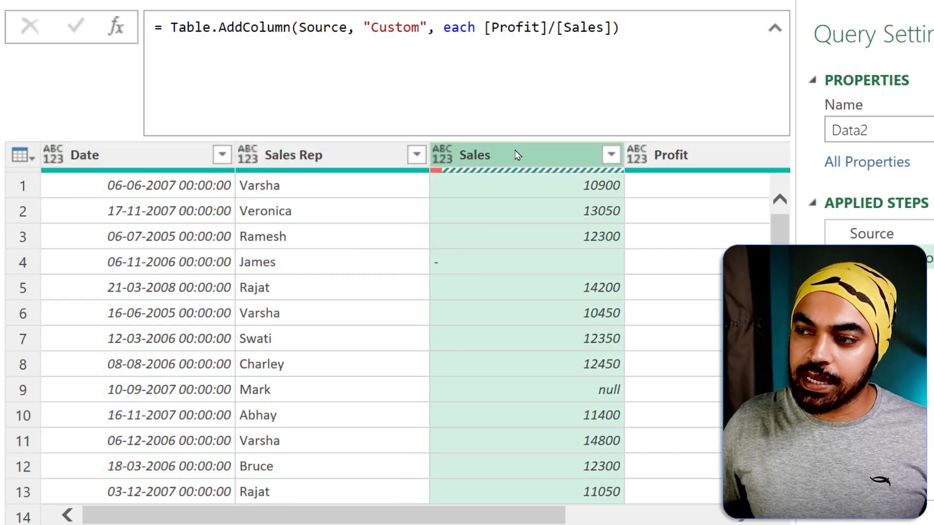
pyautogui.click(711, 155)
pyautogui.moveTo(579, 518); pyautogui.dragTo(608, 517)
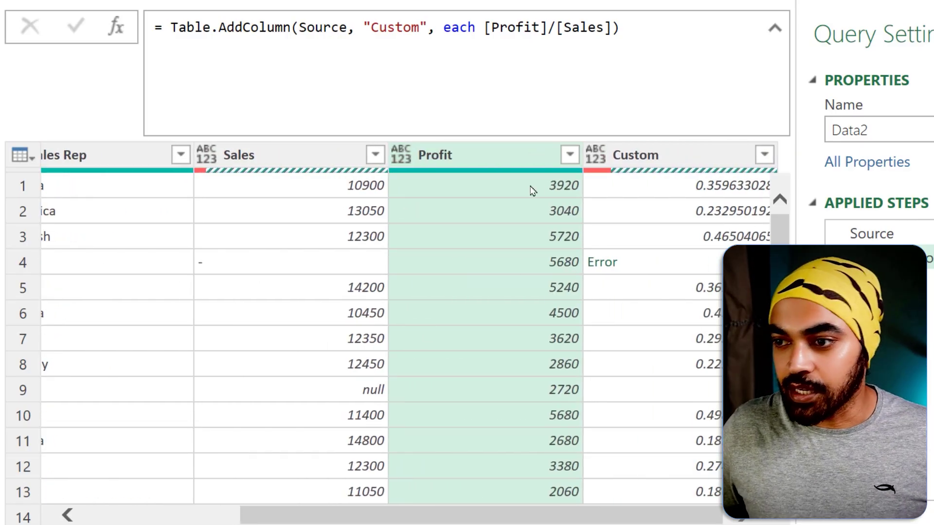
pyautogui.click(691, 158)
pyautogui.hotkey('ctrl', '2')
pyautogui.moveTo(649, 139)
pyautogui.mouseDown()
pyautogui.moveTo(592, 168)
pyautogui.moveTo(627, 135)
pyautogui.mouseUp()
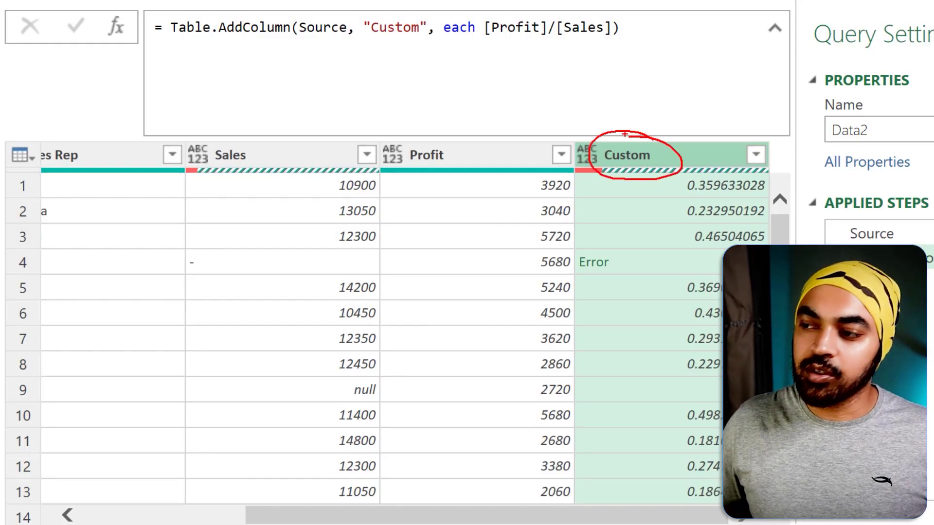
# - Rename the Custom column to Profit% within the Table.AddColumn formula of the Data2 query
pyautogui.press('Escape')
pyautogui.doubleClick(396, 28)
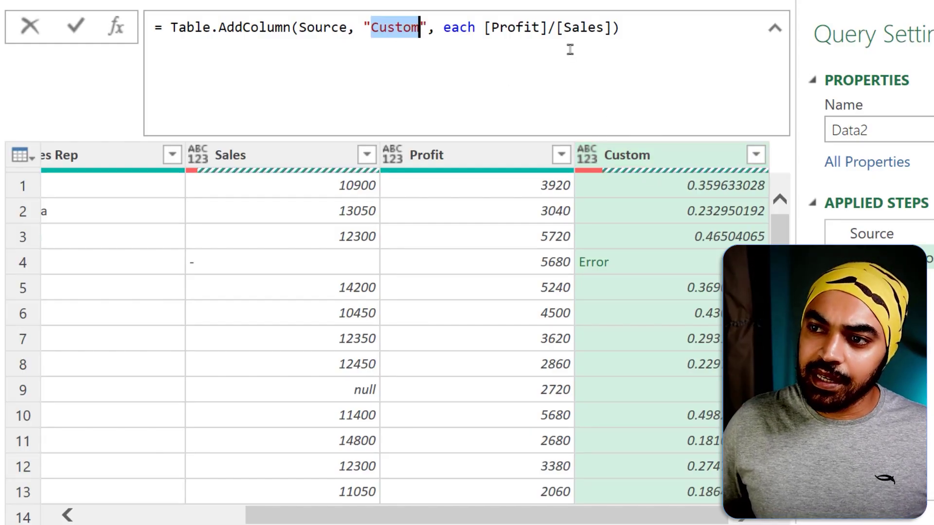
pyautogui.write('Prof')
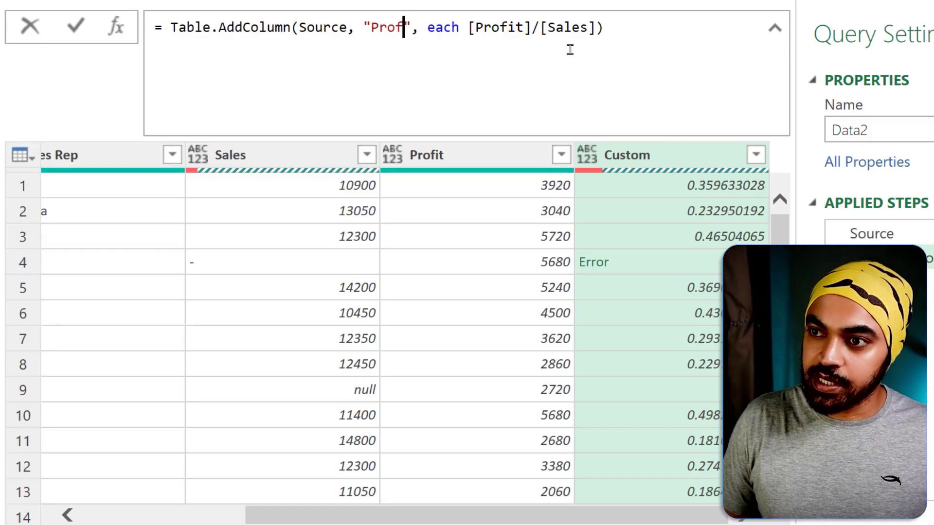
pyautogui.write('it%')
pyautogui.press('Return')
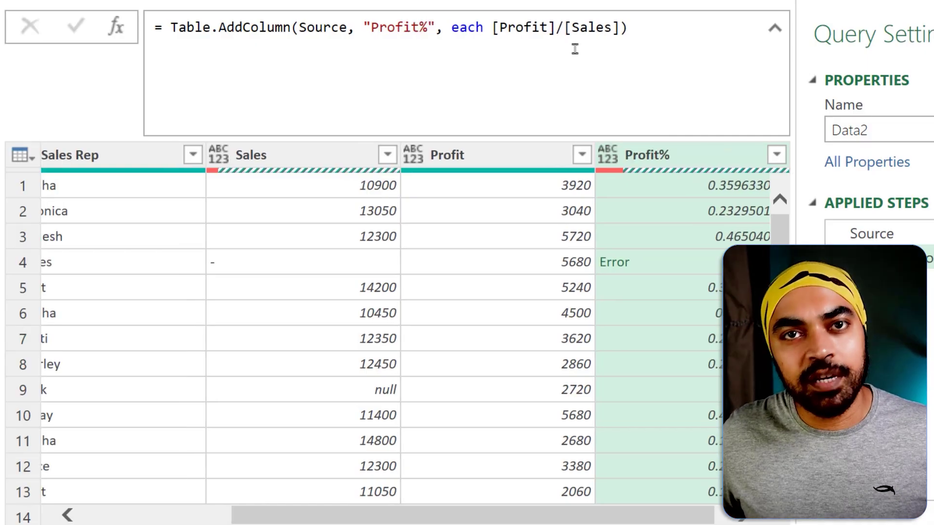
# - Examine the Sales, Profit and Profit% columns, comparing the three values in row 4
pyautogui.moveTo(260, 165); pyautogui.dragTo(292, 144)
pyautogui.moveTo(453, 170)
pyautogui.mouseDown()
pyautogui.moveTo(460, 186)
pyautogui.moveTo(484, 149)
pyautogui.mouseUp()
pyautogui.moveTo(704, 176)
pyautogui.mouseDown()
pyautogui.moveTo(673, 188)
pyautogui.moveTo(699, 256)
pyautogui.mouseUp()
pyautogui.press('Escape')
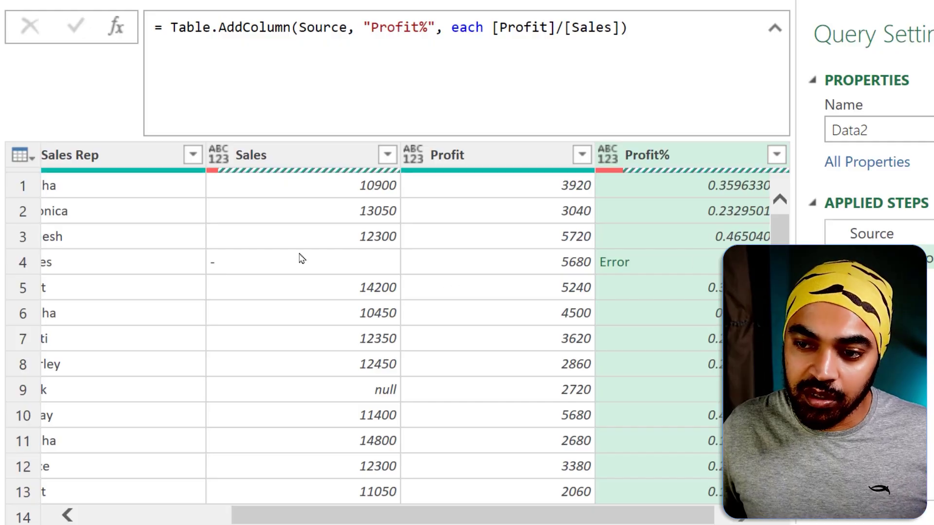
pyautogui.moveTo(183, 242); pyautogui.dragTo(249, 274)
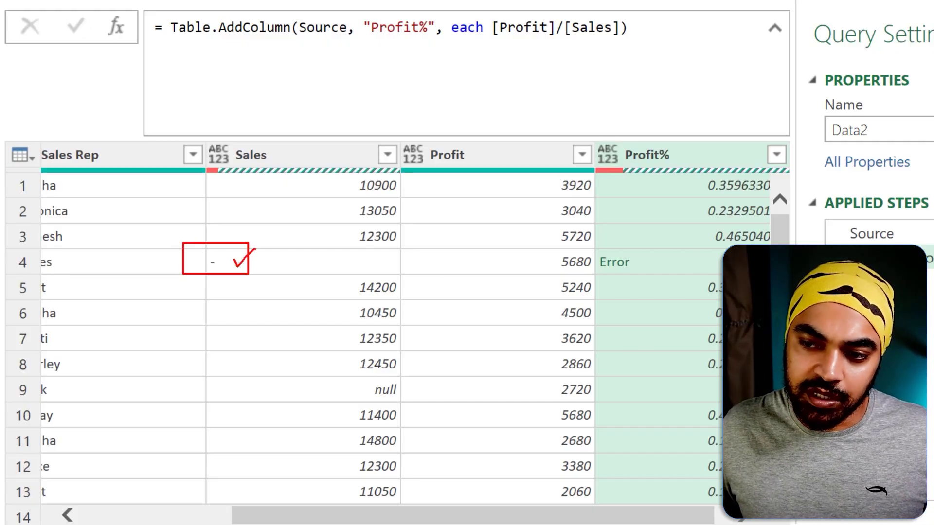
pyautogui.moveTo(527, 260); pyautogui.dragTo(545, 252)
pyautogui.moveTo(651, 261); pyautogui.dragTo(666, 254)
pyautogui.press('Escape')
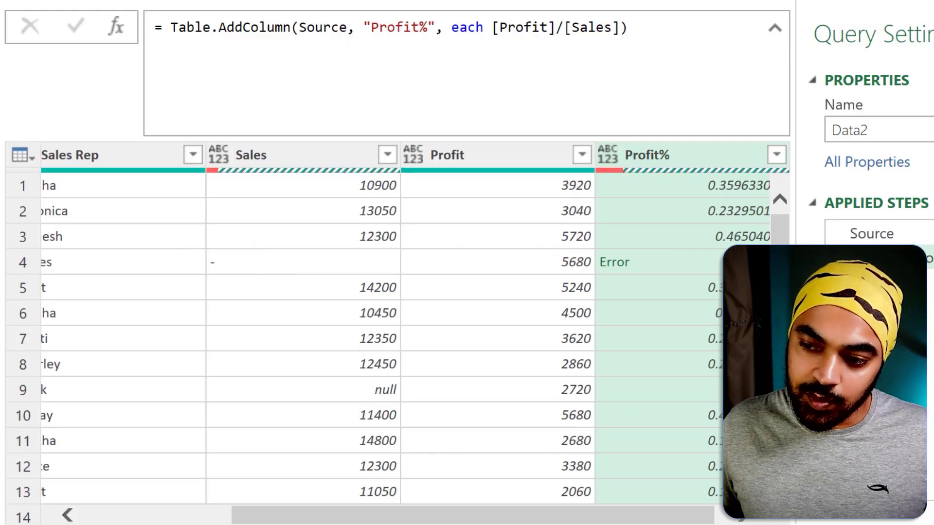
# - Inspect the error details of the Sales cell in row 14
pyautogui.scroll(-3, 610, 264)
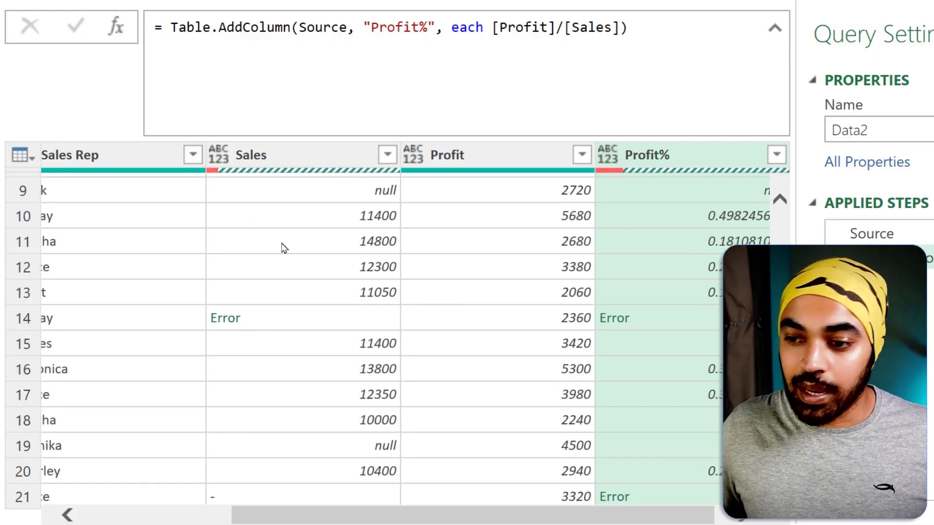
pyautogui.click(294, 319)
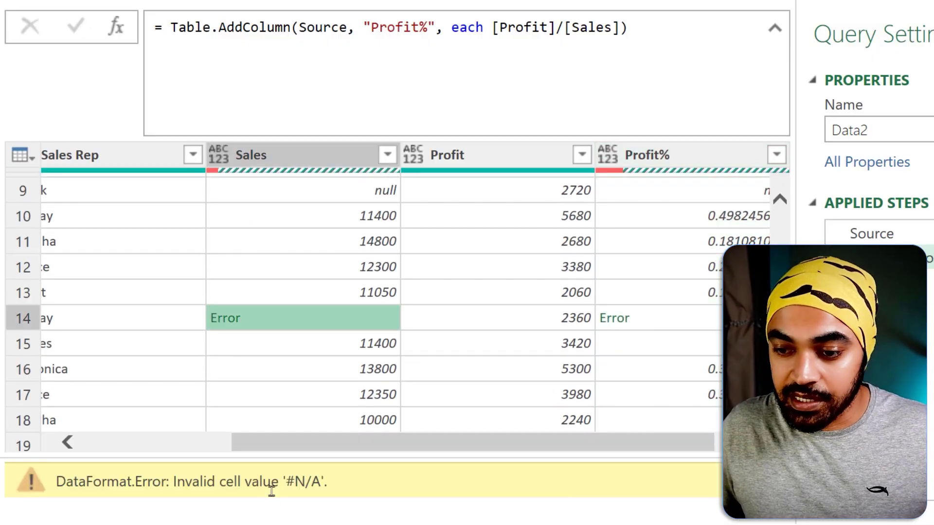
pyautogui.moveTo(332, 469)
pyautogui.mouseDown()
pyautogui.moveTo(281, 462)
pyautogui.moveTo(332, 488)
pyautogui.mouseUp()
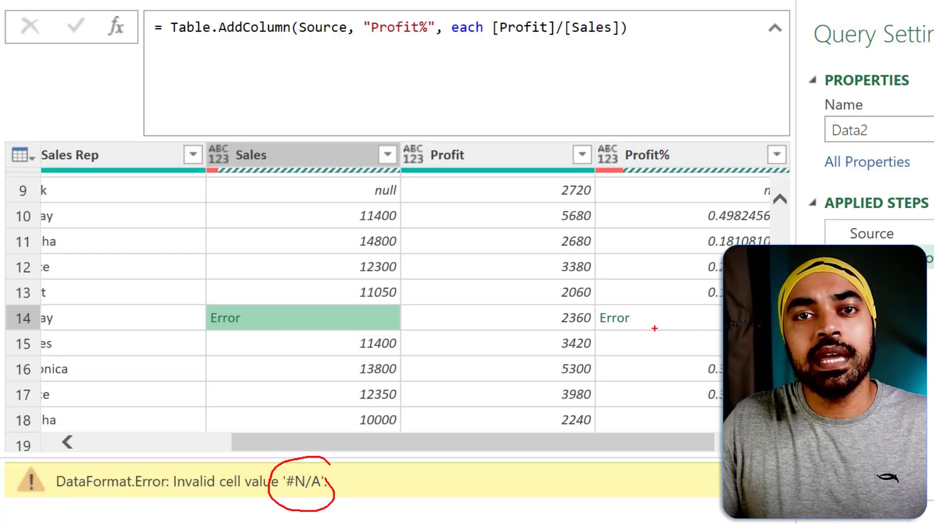
pyautogui.press('Escape')
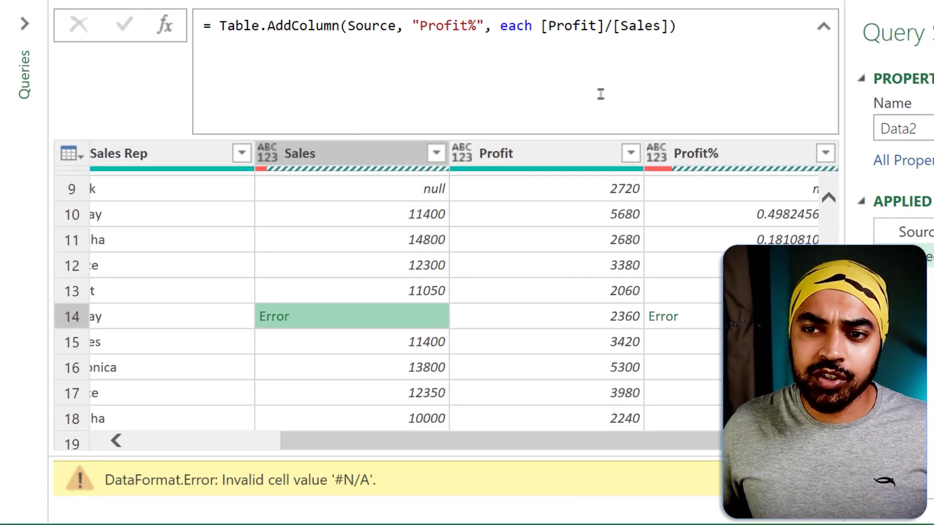
# - Check the Reference option for the Data2 query, and open the Query with Errors query
pyautogui.click(24, 23)
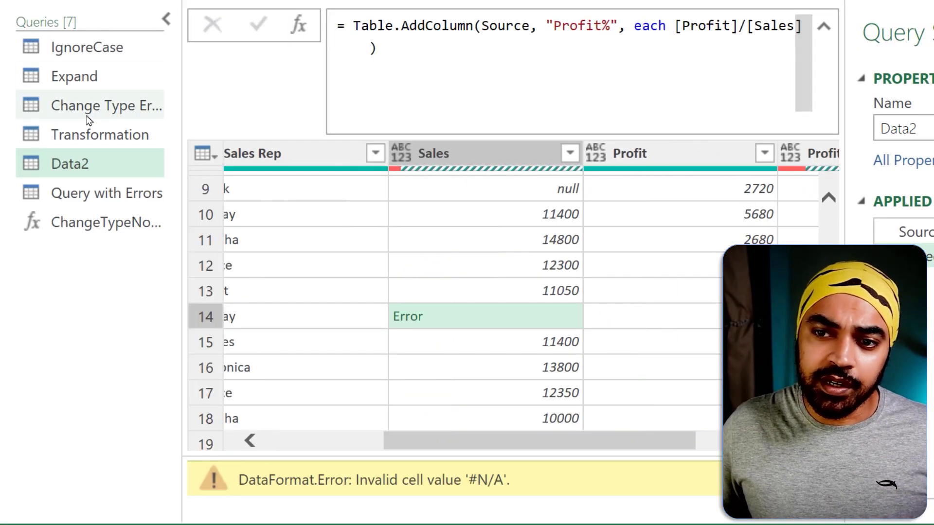
pyautogui.rightClick(99, 167)
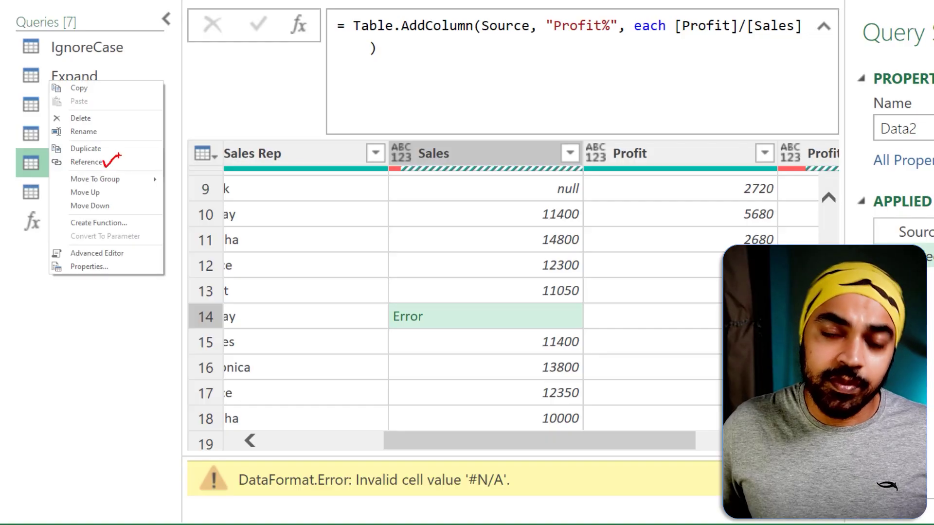
pyautogui.press('Escape')
pyautogui.click(95, 195)
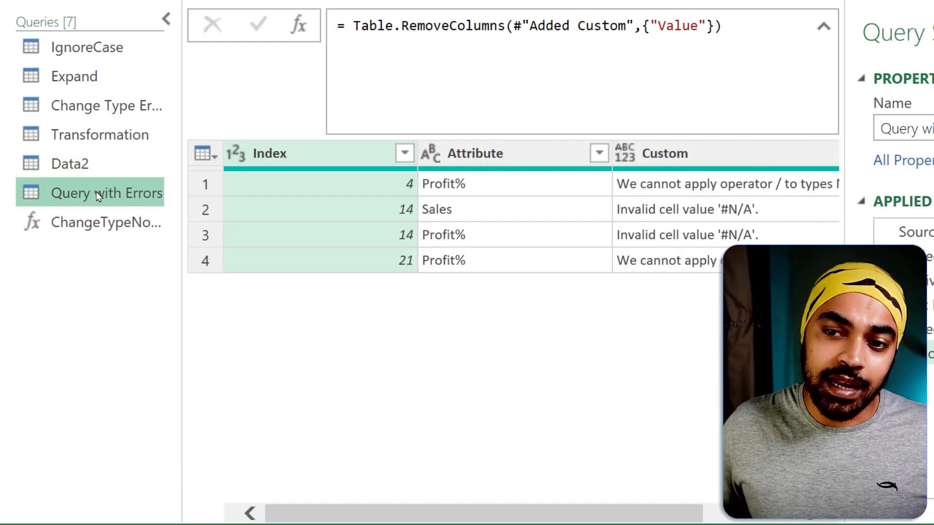
pyautogui.click(167, 20)
# - Review the Source and Added Index steps of Query with Errors and locate the Index Column command
pyautogui.click(843, 227)
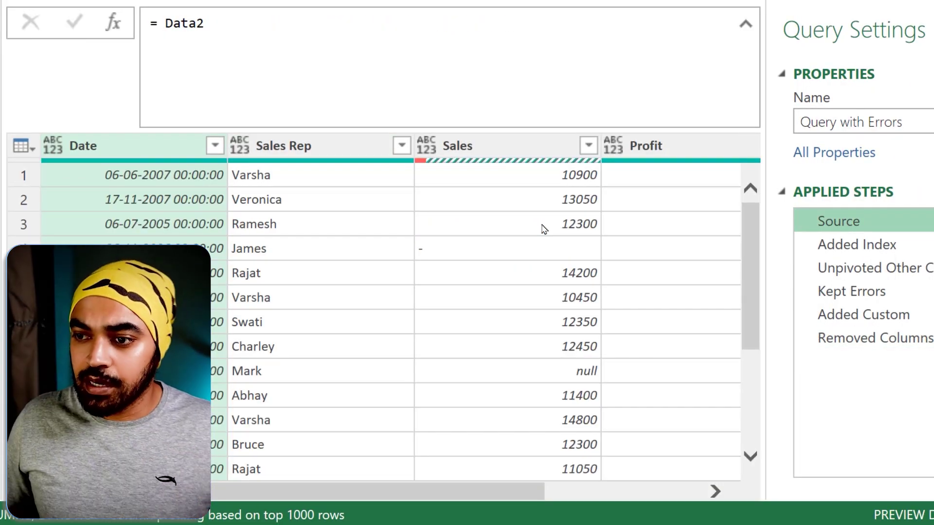
pyautogui.moveTo(483, 490); pyautogui.dragTo(640, 491)
pyautogui.click(858, 248)
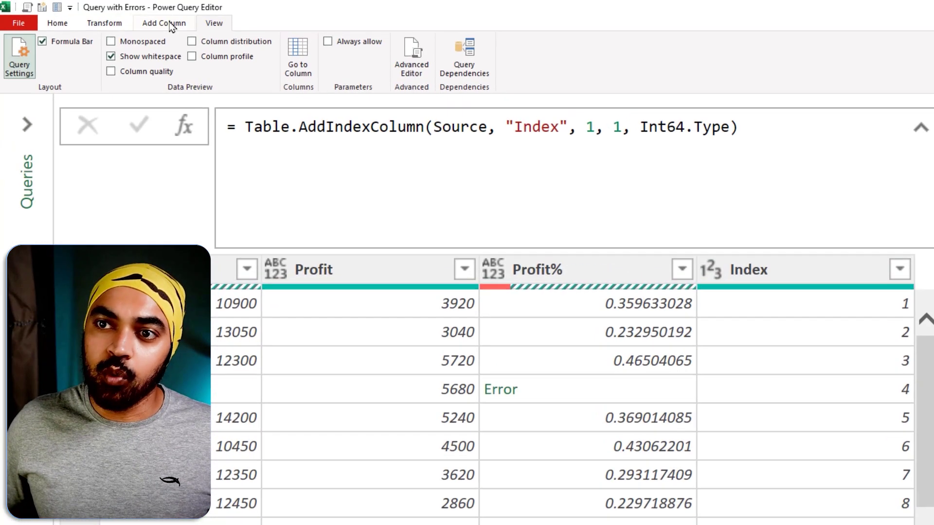
pyautogui.click(167, 24)
pyautogui.click(209, 58)
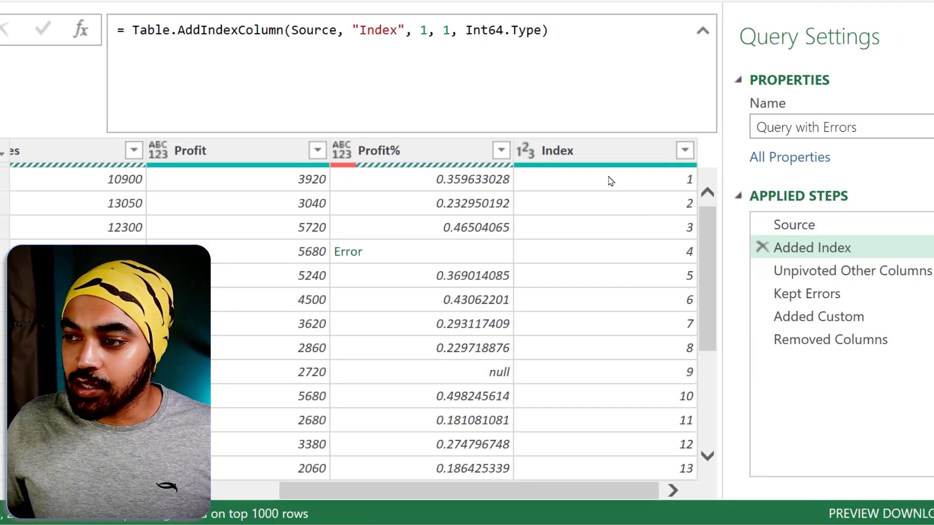
# - Check the Unpivot Other Columns option for the Index column and examine the Unpivoted Other Columns step's Index and Attribute columns
pyautogui.click(594, 154)
pyautogui.rightClick(591, 155)
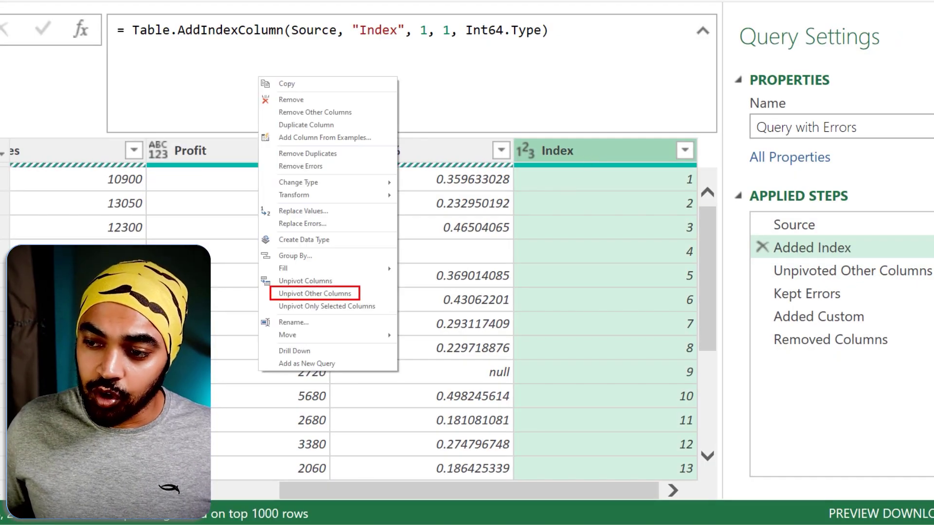
pyautogui.press('Escape')
pyautogui.click(833, 271)
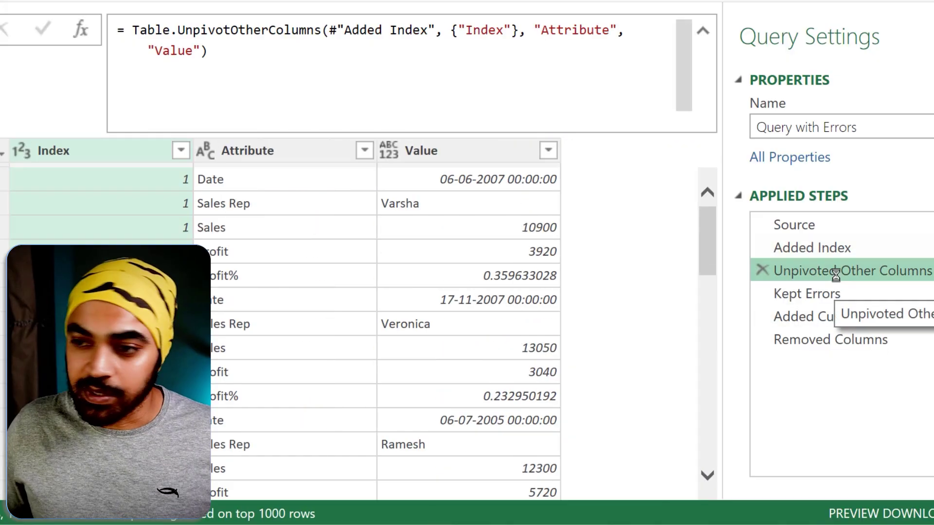
pyautogui.moveTo(105, 166); pyautogui.dragTo(127, 162)
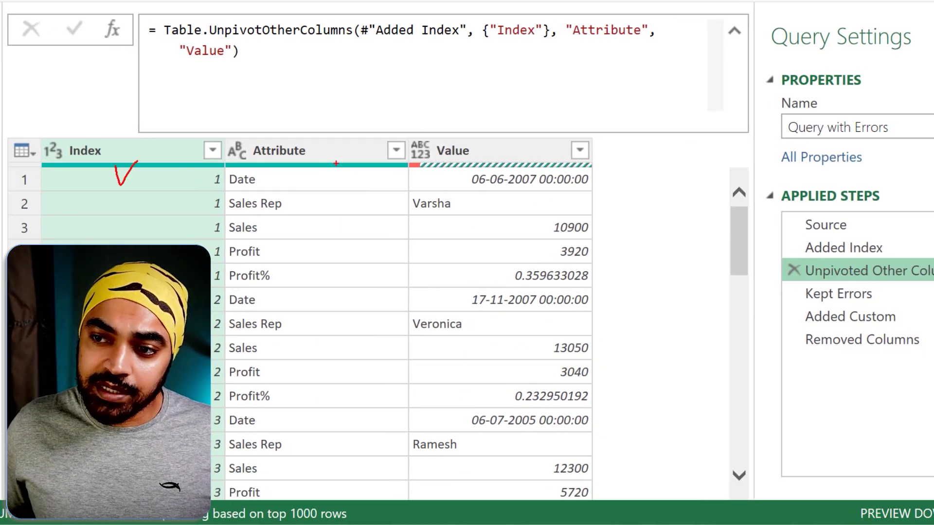
pyautogui.press('Escape')
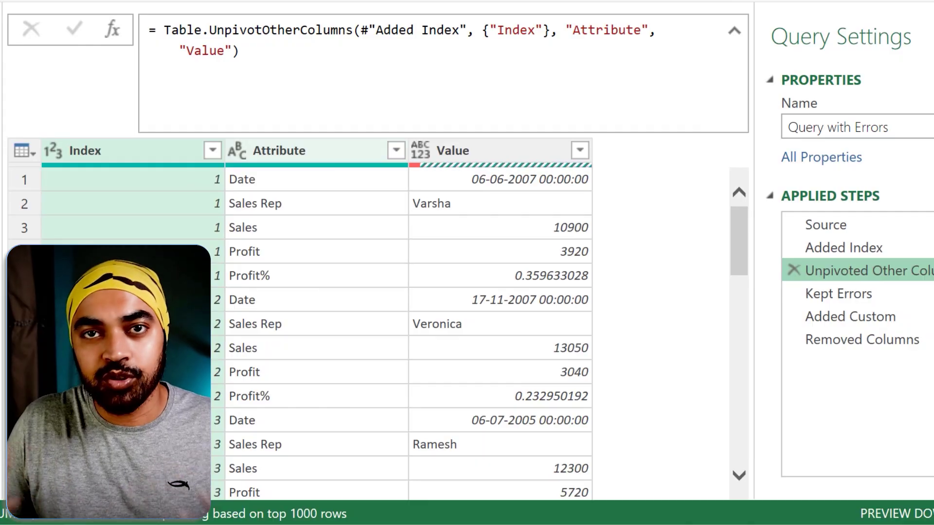
pyautogui.click(336, 149)
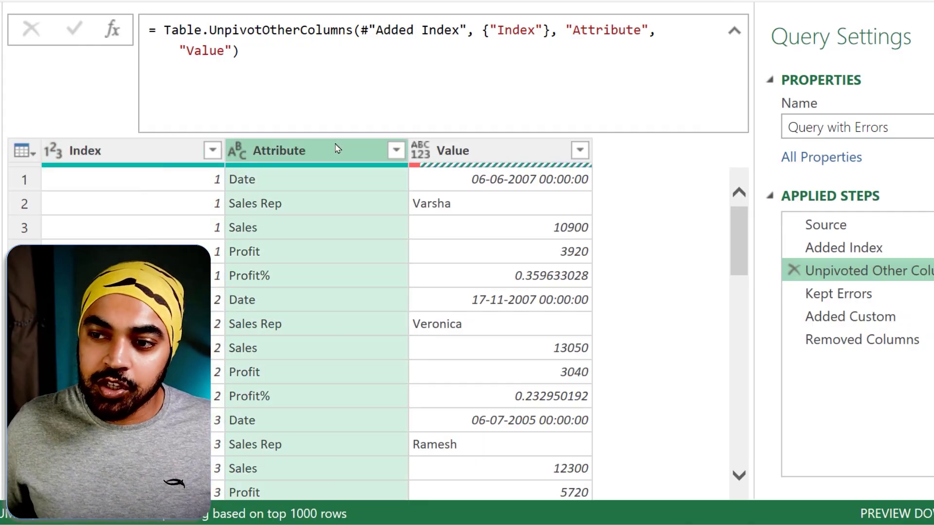
# - Locate the Keep Errors command for the Value column and review the Kept Errors step
pyautogui.click(522, 148)
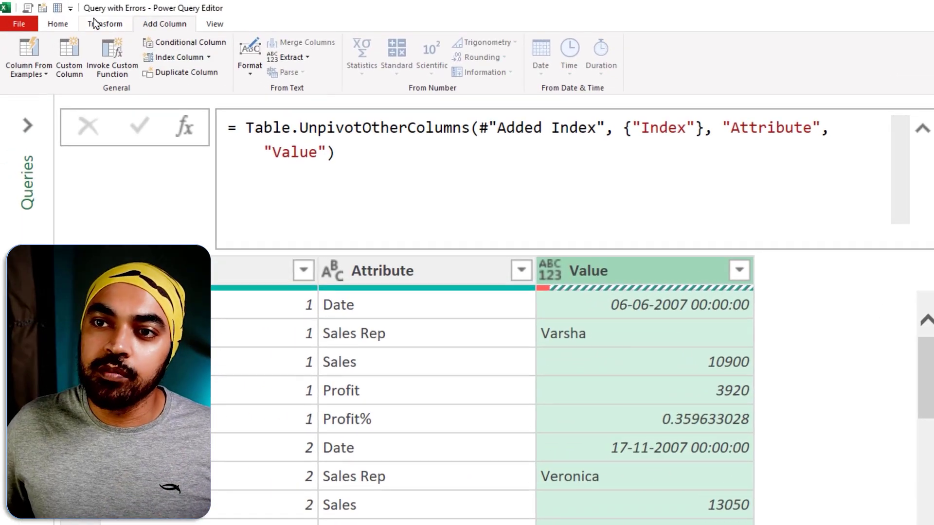
pyautogui.click(96, 23)
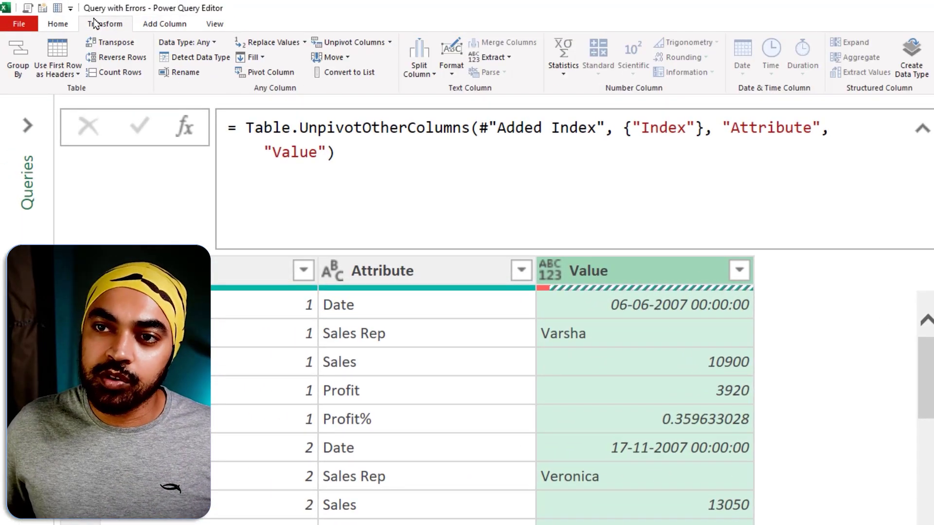
pyautogui.click(58, 24)
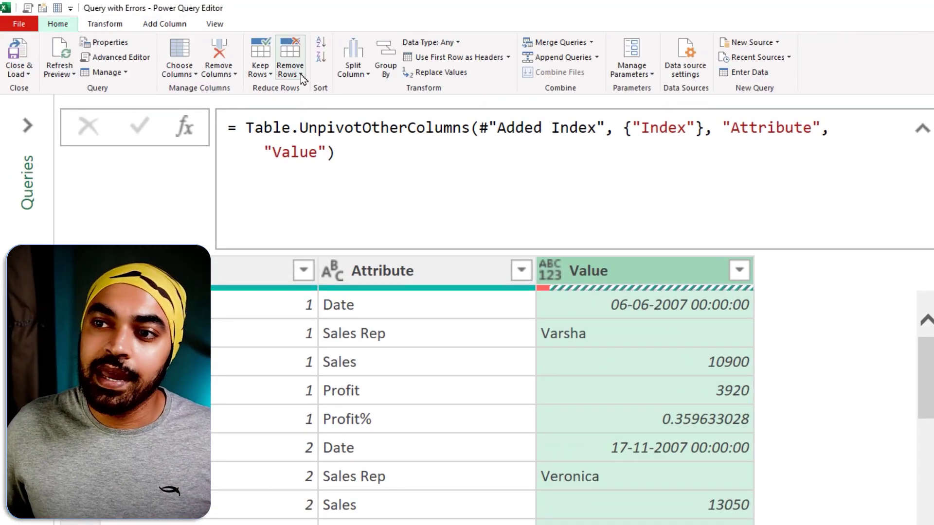
pyautogui.click(259, 71)
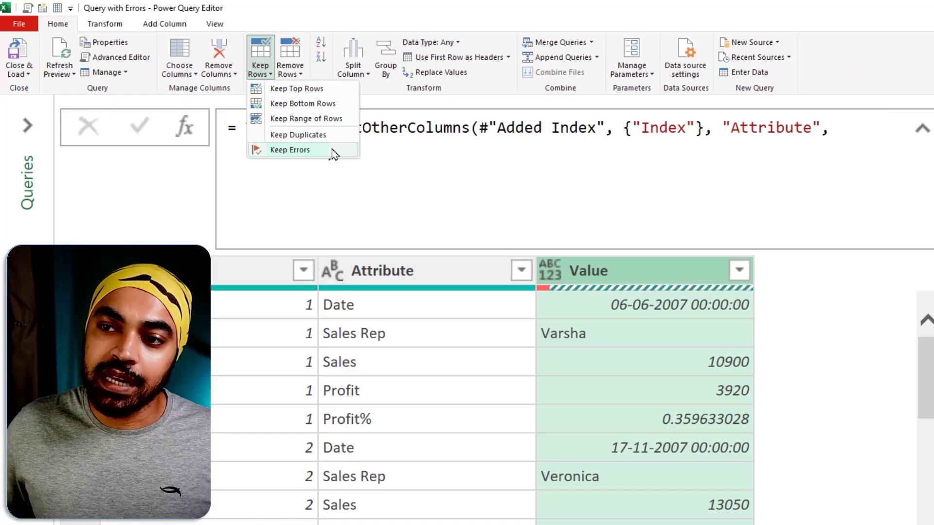
pyautogui.press('Escape')
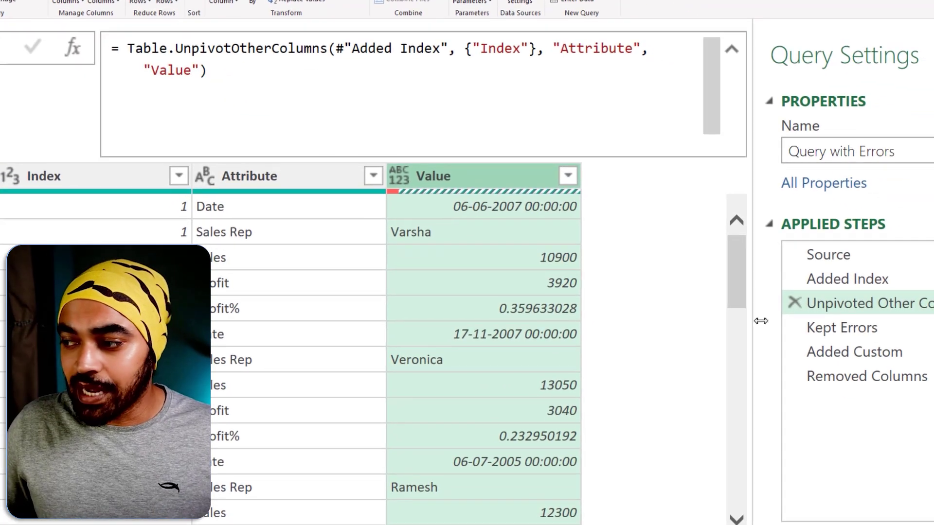
pyautogui.click(841, 327)
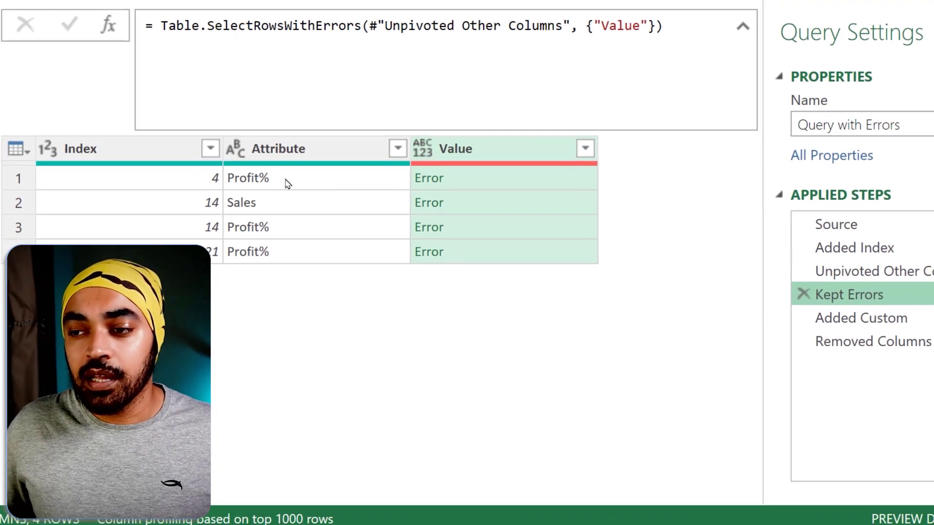
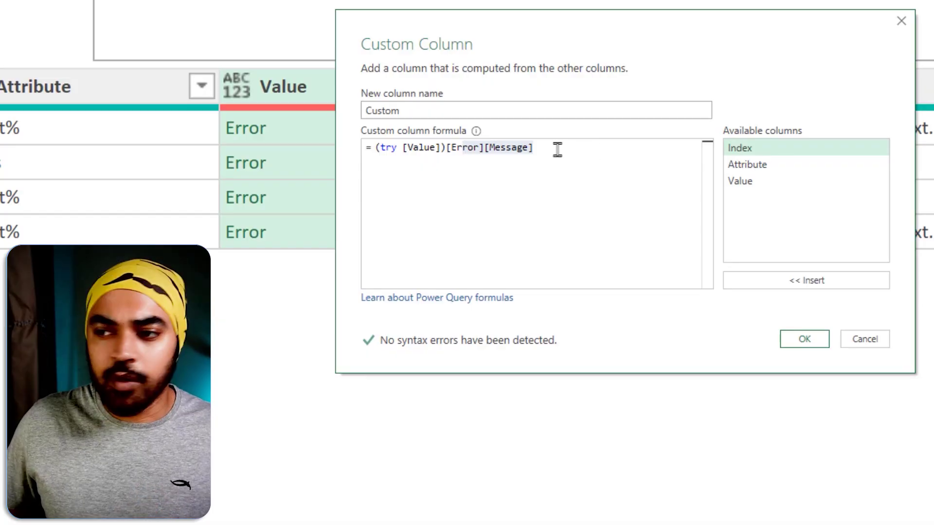
# - Replace the custom column's formula with try [Value] in the Added Custom step
pyautogui.moveTo(556, 147); pyautogui.dragTo(317, 150)
pyautogui.click(606, 170)
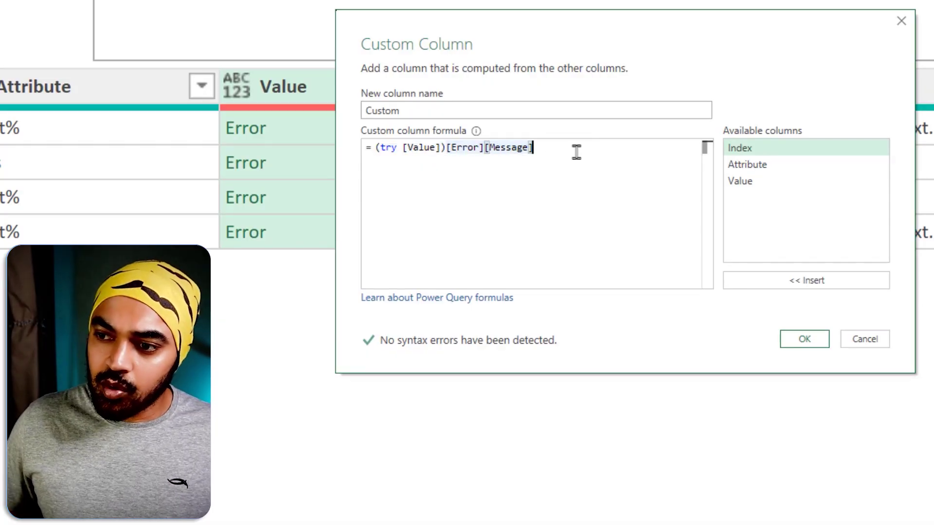
pyautogui.moveTo(575, 148); pyautogui.dragTo(312, 145)
pyautogui.write('try [V')
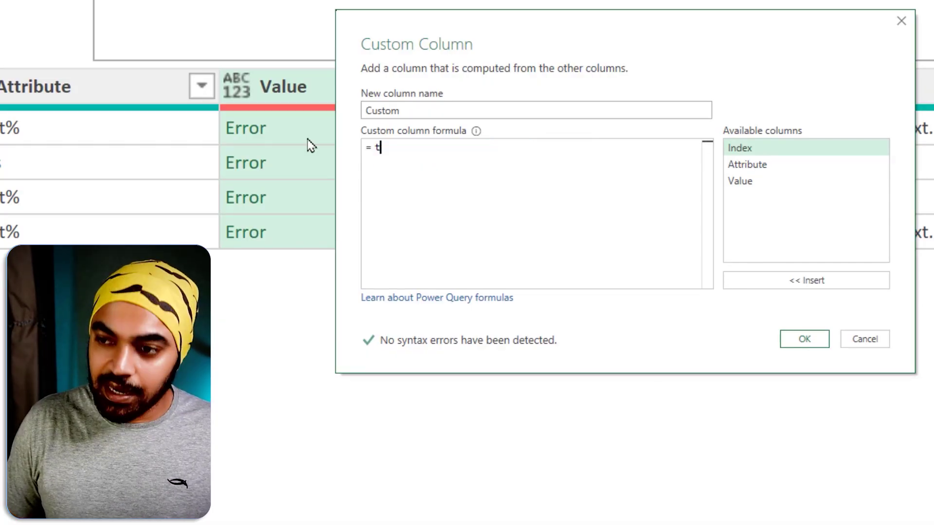
pyautogui.write('alue]')
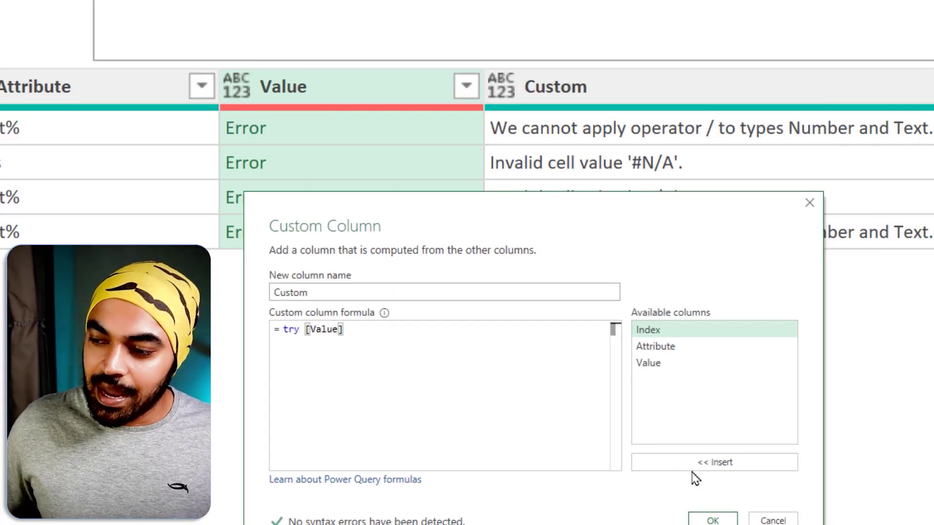
pyautogui.click(706, 519)
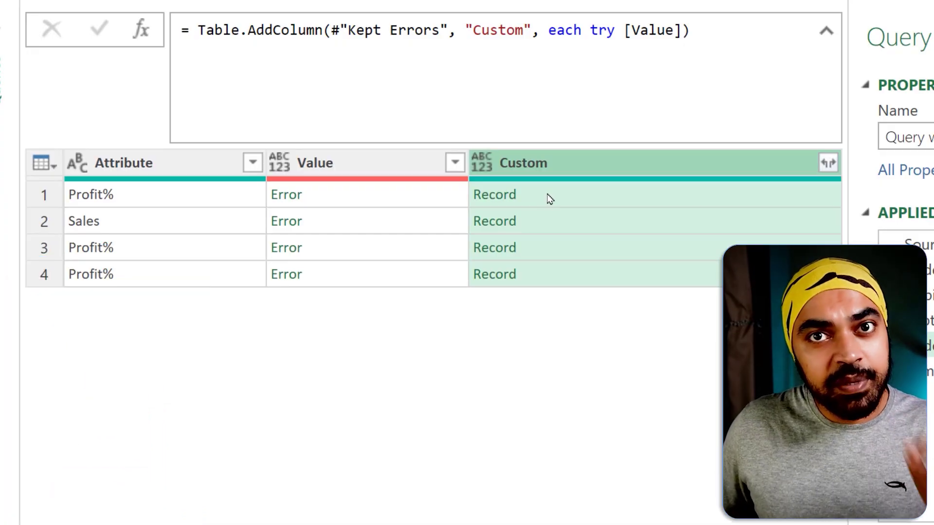
# - Preview the record in the first row of the Custom column and examine its HasError and Error fields
pyautogui.click(550, 199)
pyautogui.moveTo(275, 481); pyautogui.dragTo(271, 361)
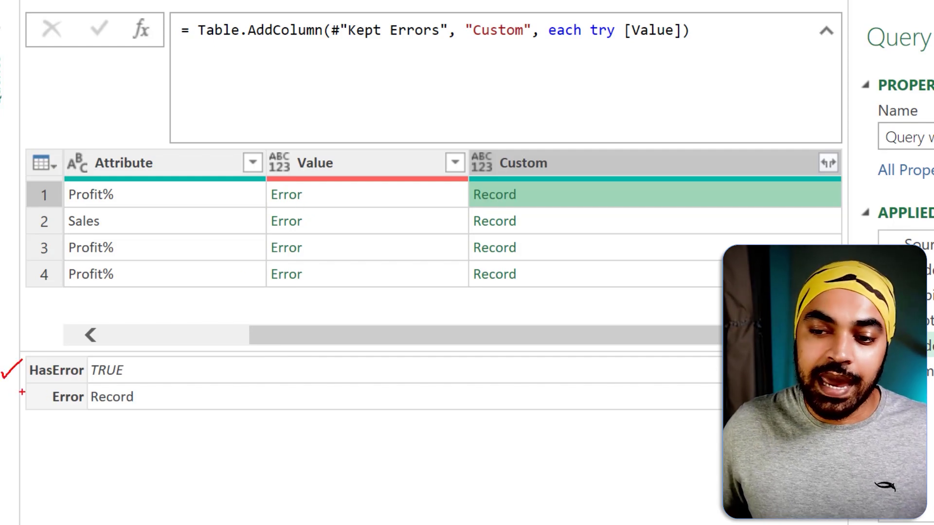
pyautogui.moveTo(34, 381); pyautogui.dragTo(77, 379)
pyautogui.moveTo(11, 398)
pyautogui.mouseDown()
pyautogui.moveTo(17, 406)
pyautogui.moveTo(34, 391)
pyautogui.mouseUp()
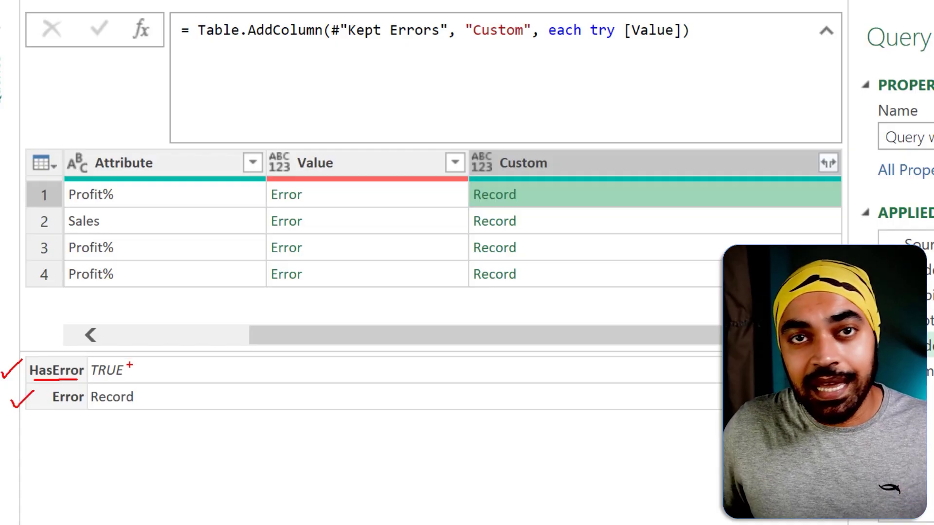
pyautogui.moveTo(92, 358)
pyautogui.mouseDown()
pyautogui.moveTo(139, 363)
pyautogui.moveTo(155, 383)
pyautogui.mouseUp()
pyautogui.press('Escape')
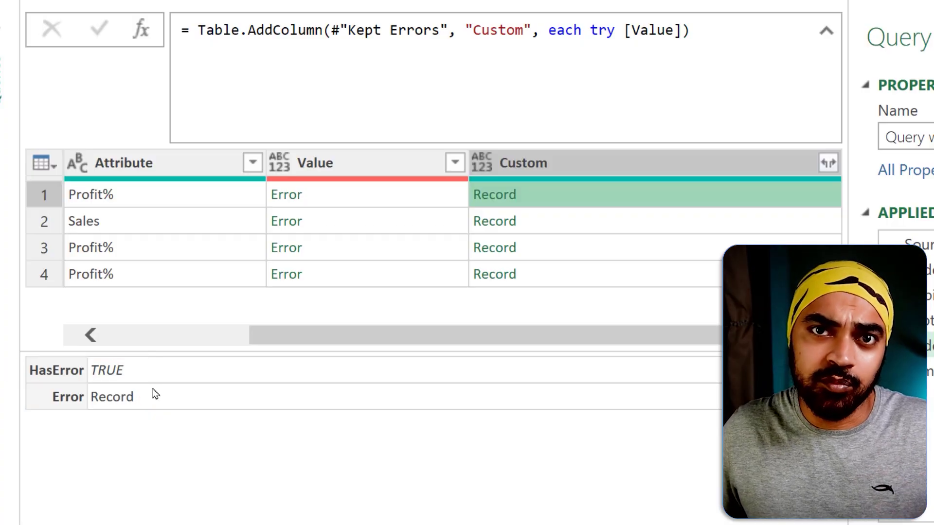
# - Expand the Custom column into its HasError and Error fields without the original name prefix, inserted as an intermediate step
pyautogui.click(828, 162)
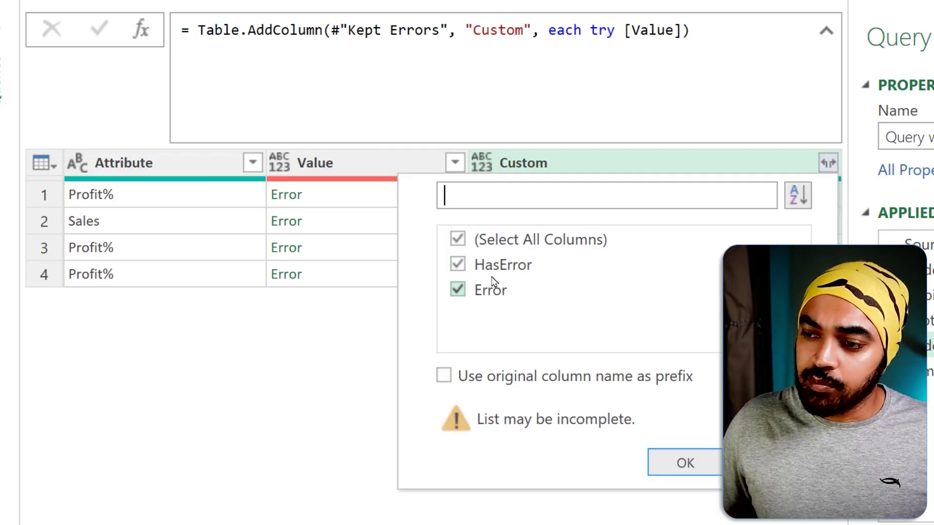
pyautogui.click(686, 462)
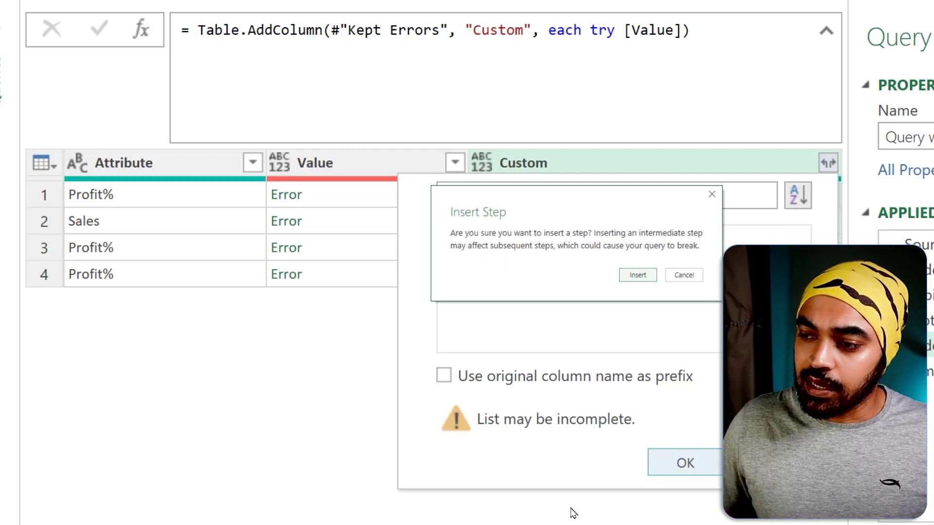
pyautogui.click(643, 276)
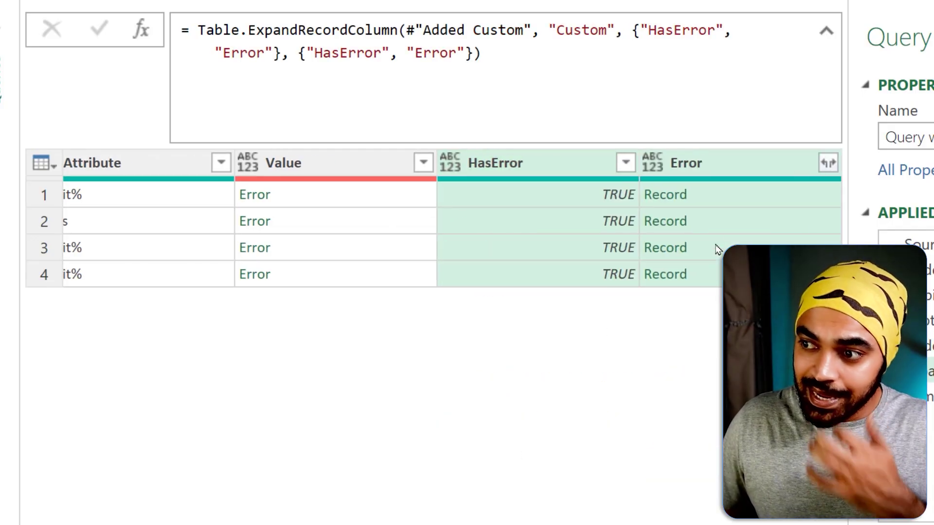
# - Preview the record in the first row of the Error column and examine its Reason, Message, Detail, Message.Format and Message.Parameters fields
pyautogui.click(711, 202)
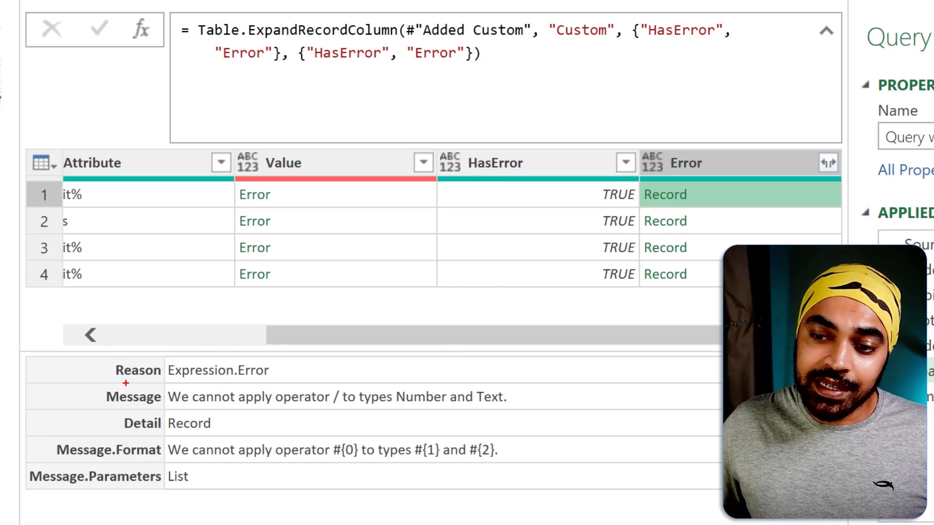
pyautogui.moveTo(126, 383); pyautogui.dragTo(207, 381)
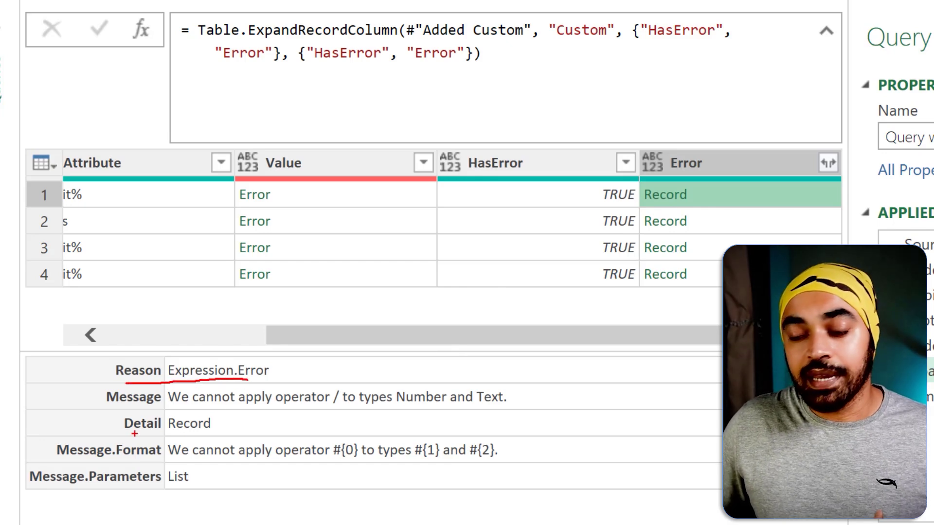
pyautogui.moveTo(126, 432); pyautogui.dragTo(206, 431)
pyautogui.moveTo(130, 463); pyautogui.dragTo(246, 458)
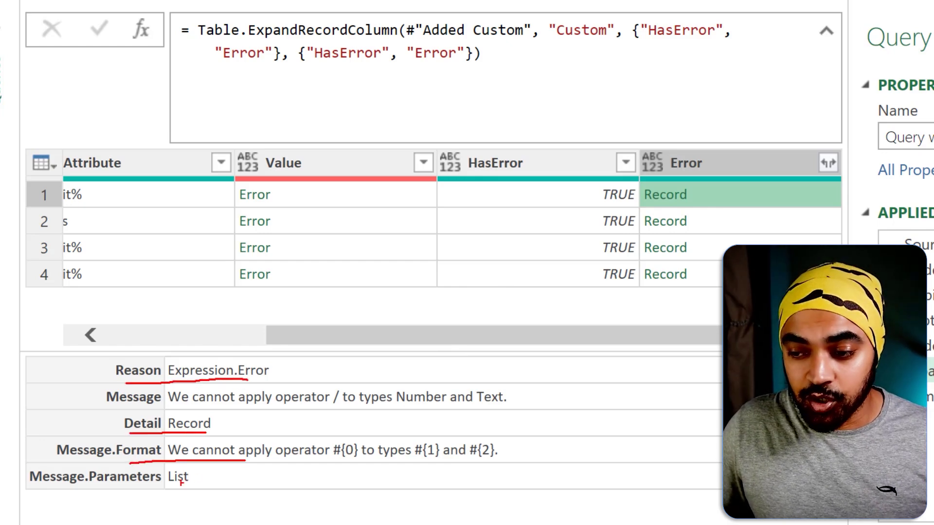
pyautogui.moveTo(130, 493); pyautogui.dragTo(185, 491)
pyautogui.press('Escape')
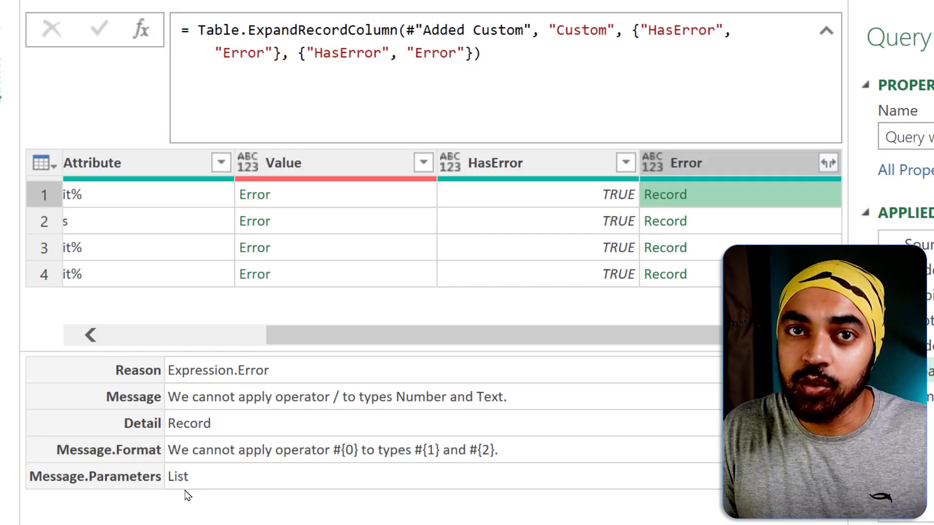
pyautogui.hotkey('ctrl', '2')
pyautogui.moveTo(250, 207)
pyautogui.mouseDown()
pyautogui.moveTo(290, 182)
pyautogui.moveTo(647, 155)
pyautogui.mouseUp()
pyautogui.moveTo(693, 180)
pyautogui.mouseDown()
pyautogui.moveTo(494, 322)
pyautogui.moveTo(196, 342)
pyautogui.mouseUp()
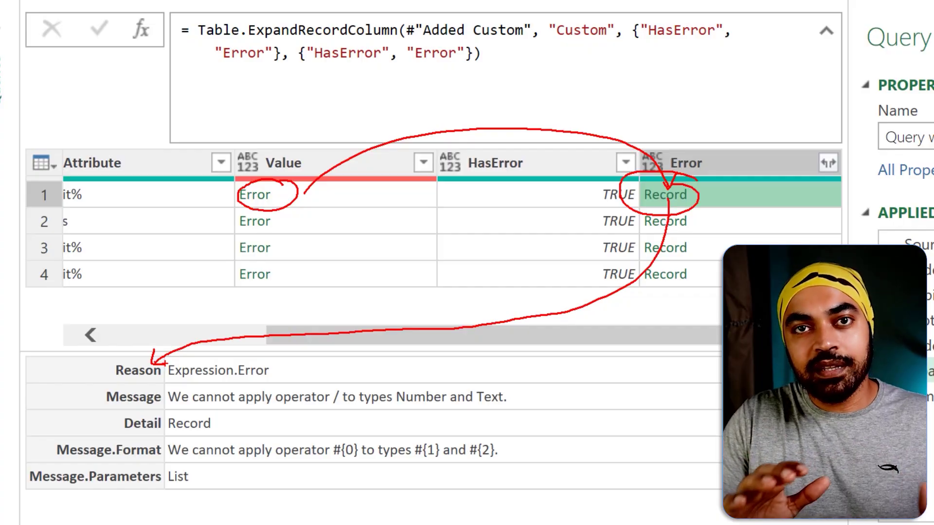
pyautogui.press('e')
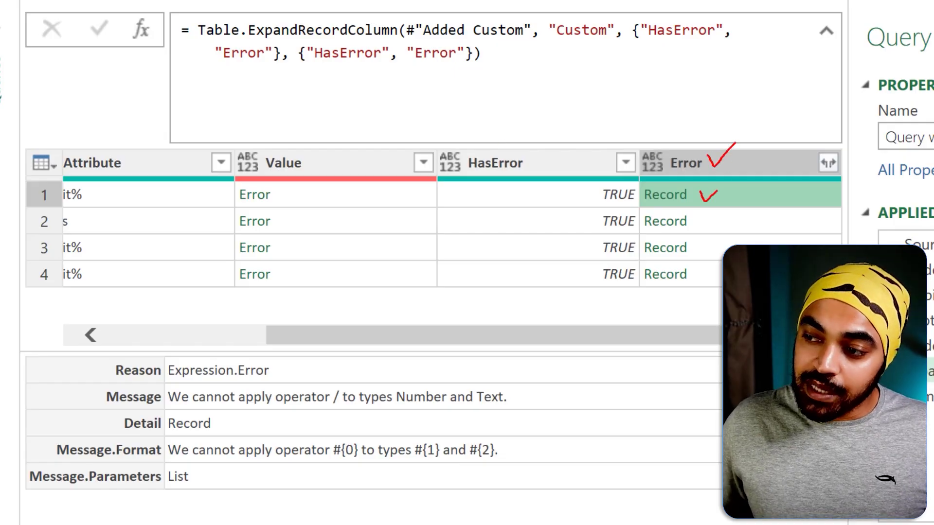
pyautogui.moveTo(717, 191); pyautogui.dragTo(720, 187)
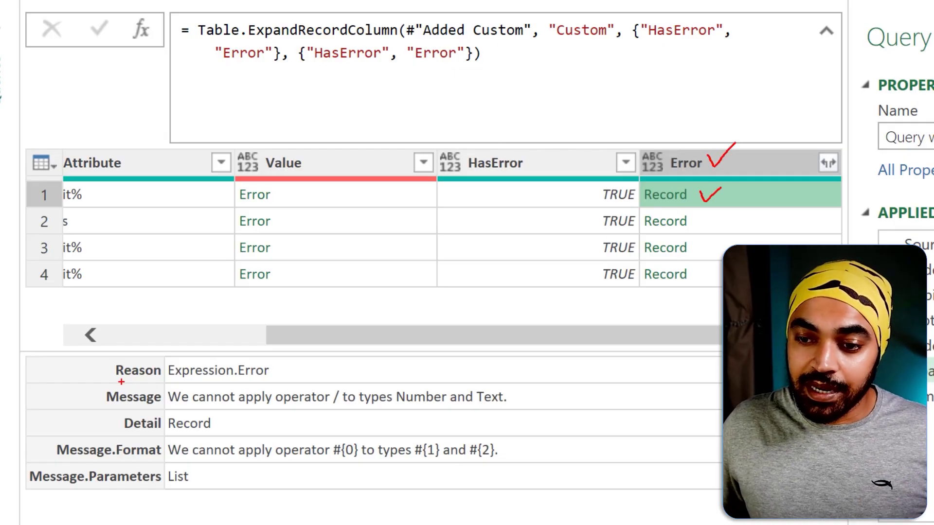
pyautogui.press('Escape')
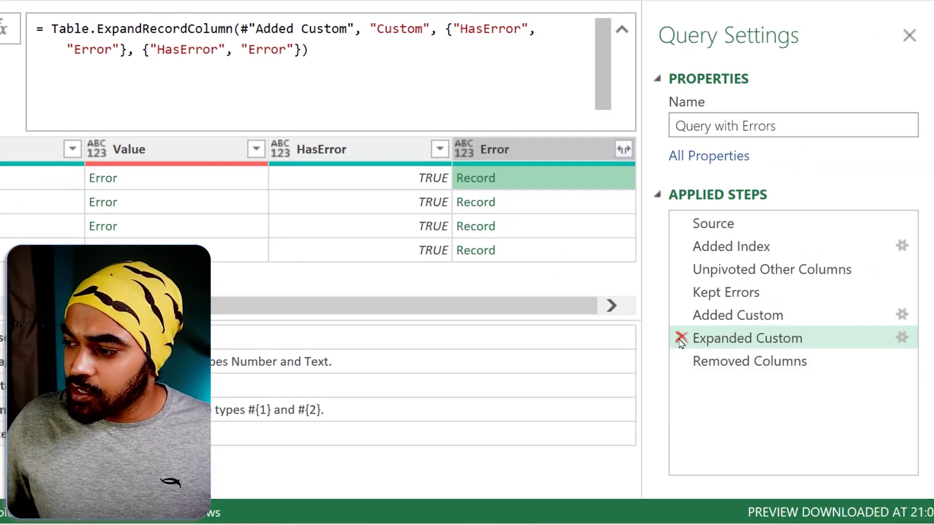
# - Delete the Expanded Custom step from the query
pyautogui.click(681, 339)
pyautogui.click(449, 252)
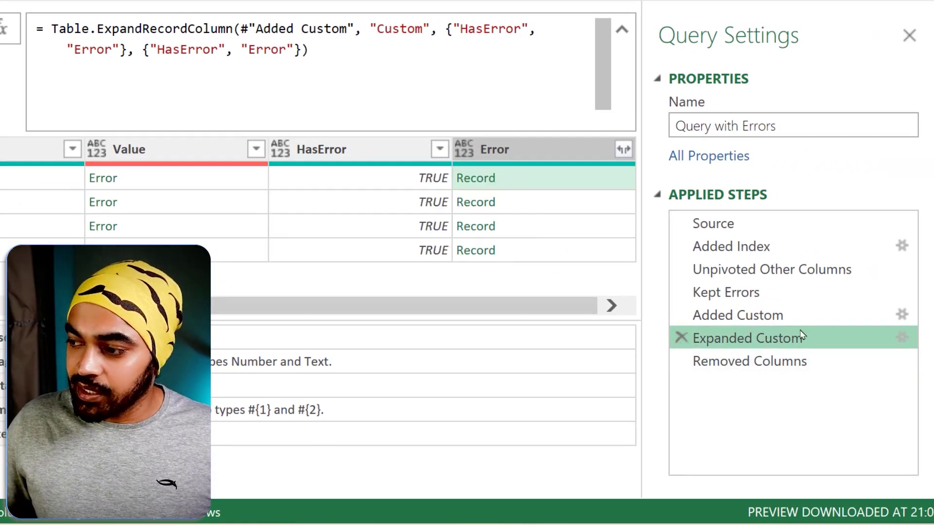
# - Change the Added Custom step's formula to (try [Value])[Error] and preview the record in the Custom column's first row
pyautogui.click(740, 315)
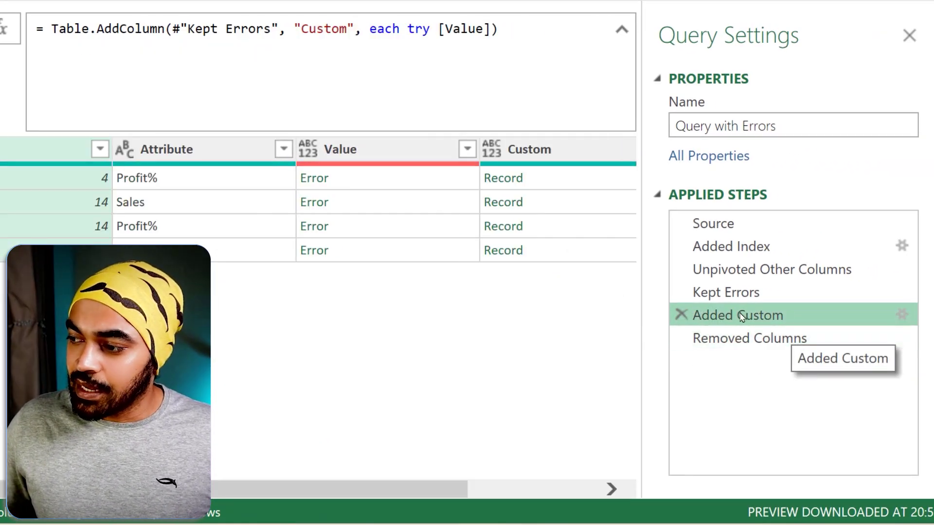
pyautogui.click(901, 314)
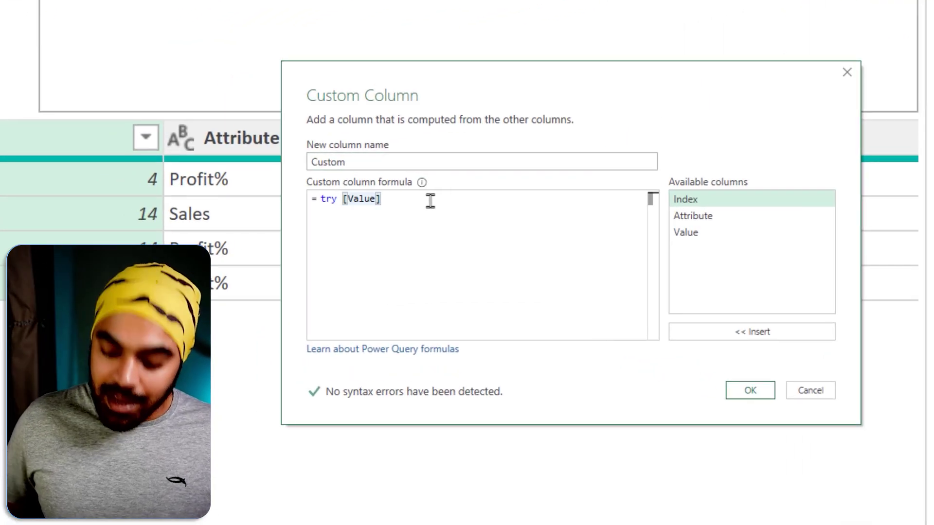
pyautogui.write(')')
pyautogui.press('Left')
pyautogui.press('Left')
pyautogui.press('Left')
pyautogui.press('Left')
pyautogui.press('Left')
pyautogui.press('Left')
pyautogui.press('Left')
pyautogui.press('Left')
pyautogui.press('Left')
pyautogui.press('Left')
pyautogui.press('Left')
pyautogui.press('Left')
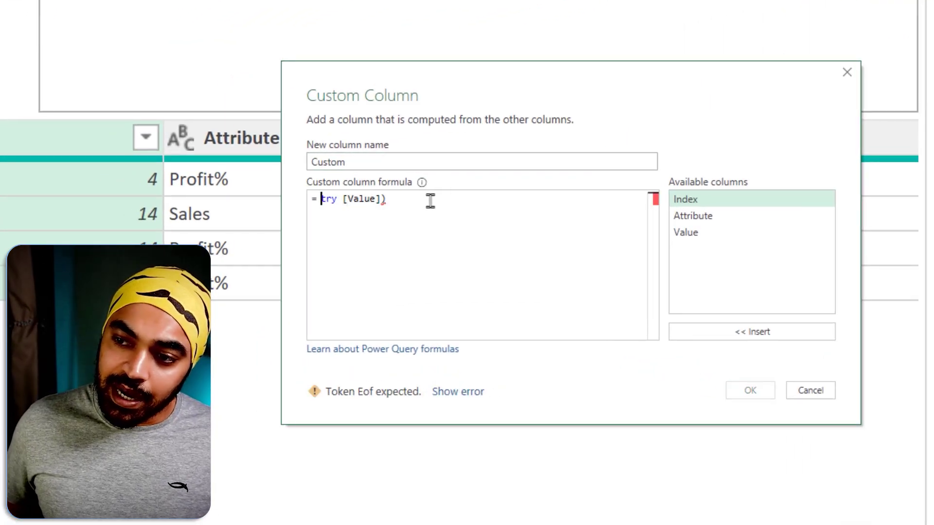
pyautogui.write('(')
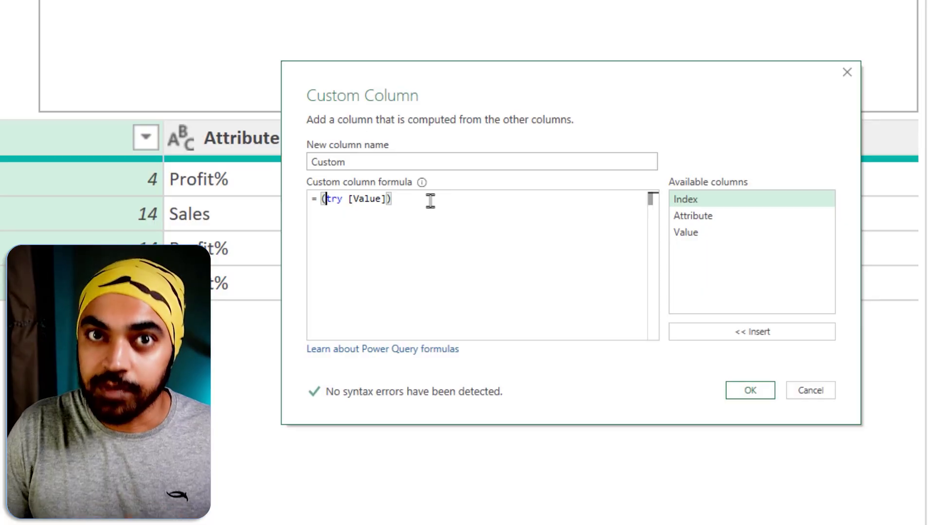
pyautogui.press('Right')
pyautogui.press('Right')
pyautogui.press('Right')
pyautogui.press('Right')
pyautogui.press('Right')
pyautogui.press('Right')
pyautogui.press('Right')
pyautogui.press('Right')
pyautogui.press('Right')
pyautogui.press('Right')
pyautogui.press('Right')
pyautogui.press('Right')
pyautogui.write('[')
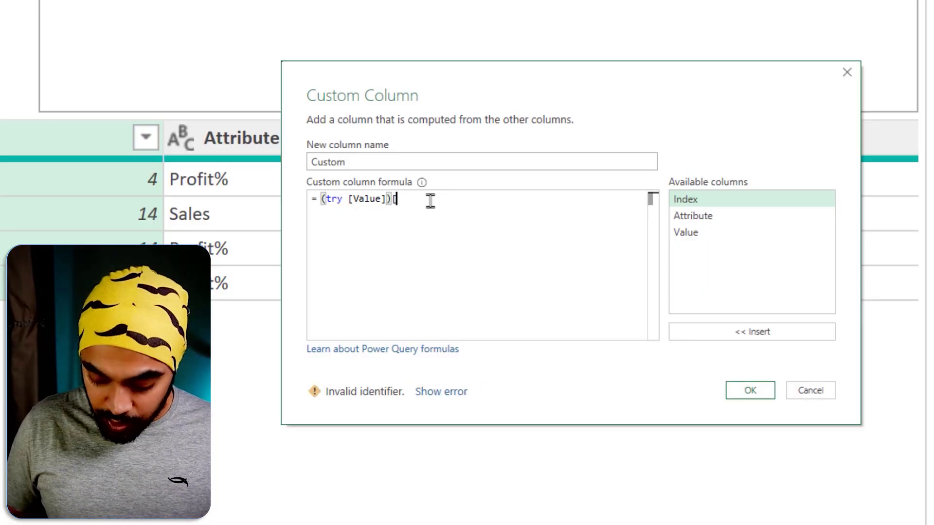
pyautogui.write('Err')
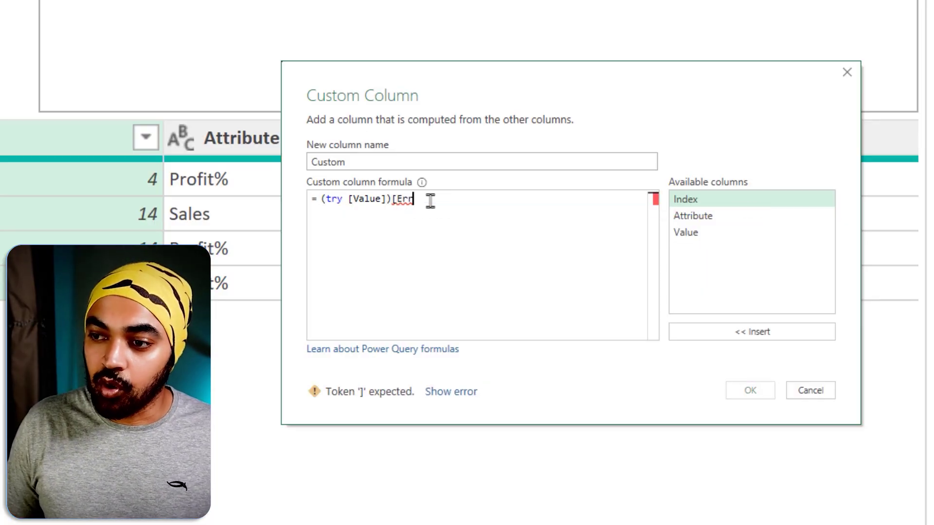
pyautogui.write('or]')
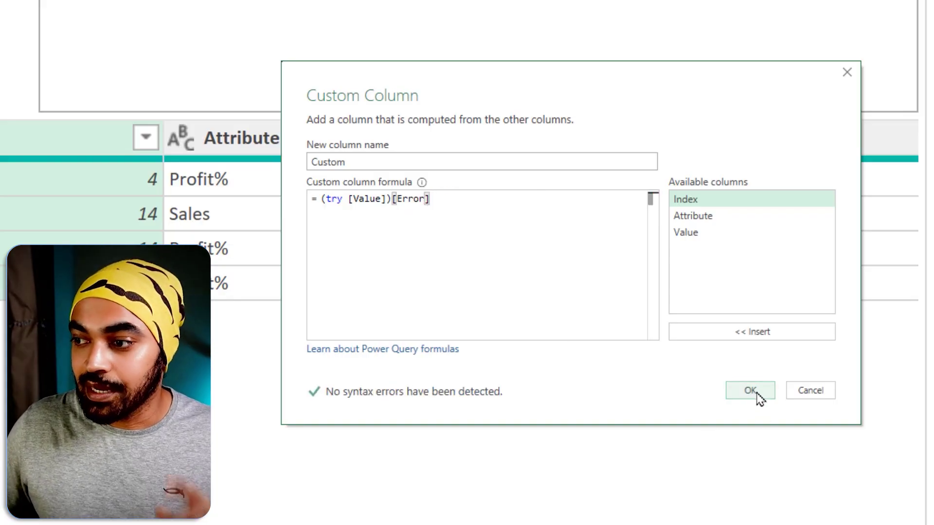
pyautogui.click(751, 390)
pyautogui.click(603, 189)
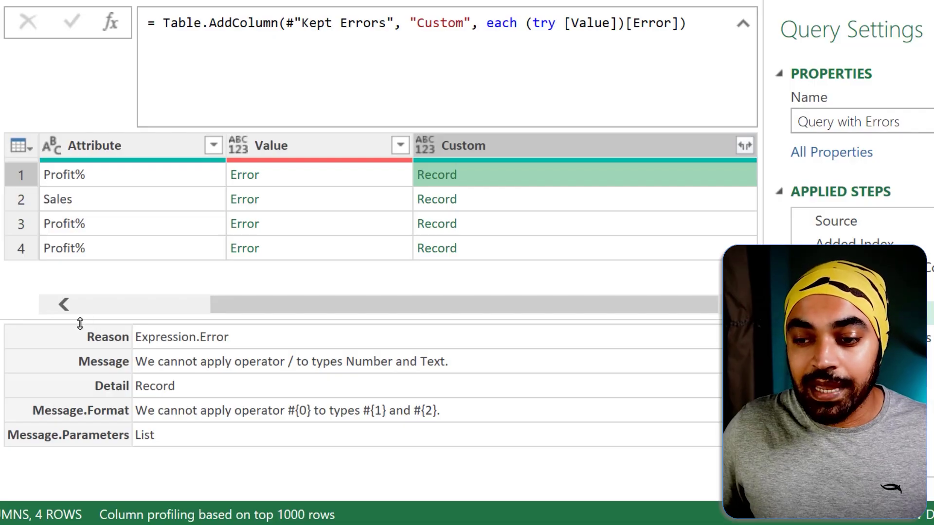
pyautogui.moveTo(71, 320); pyautogui.dragTo(236, 347)
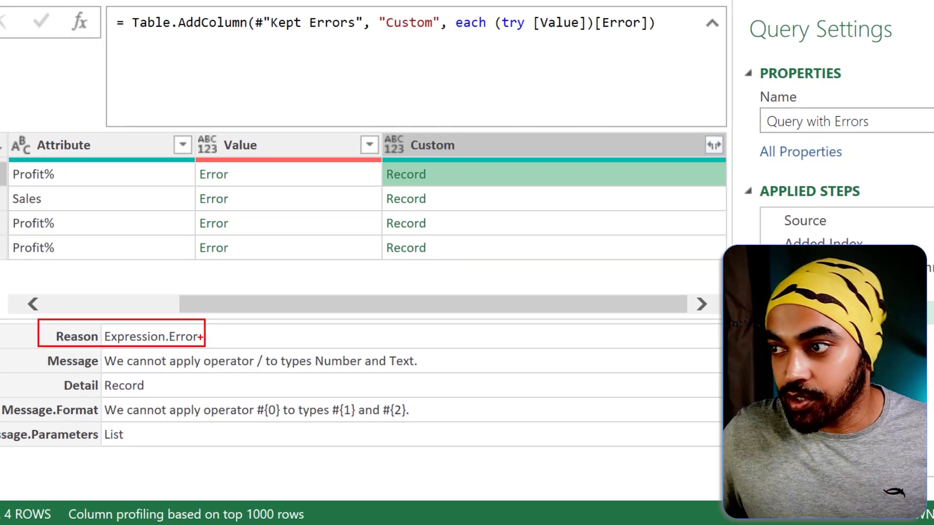
# - Extend the custom column formula to (try [Value])[Error][Reason] so it returns each error's reason
pyautogui.click(889, 312)
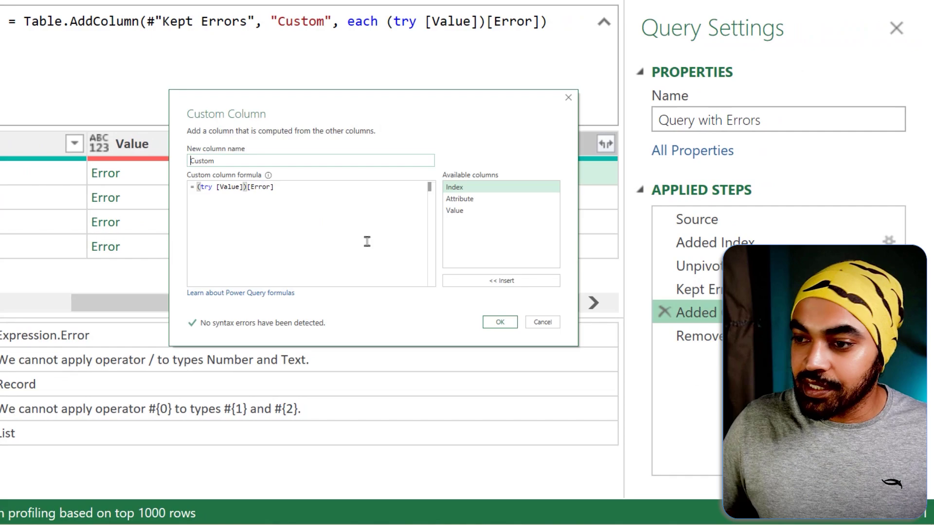
pyautogui.click(338, 200)
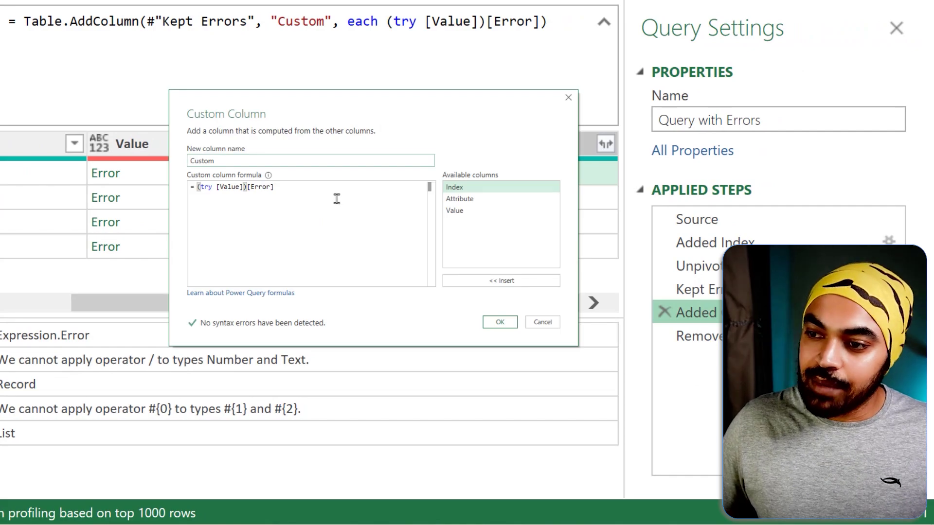
pyautogui.write('[')
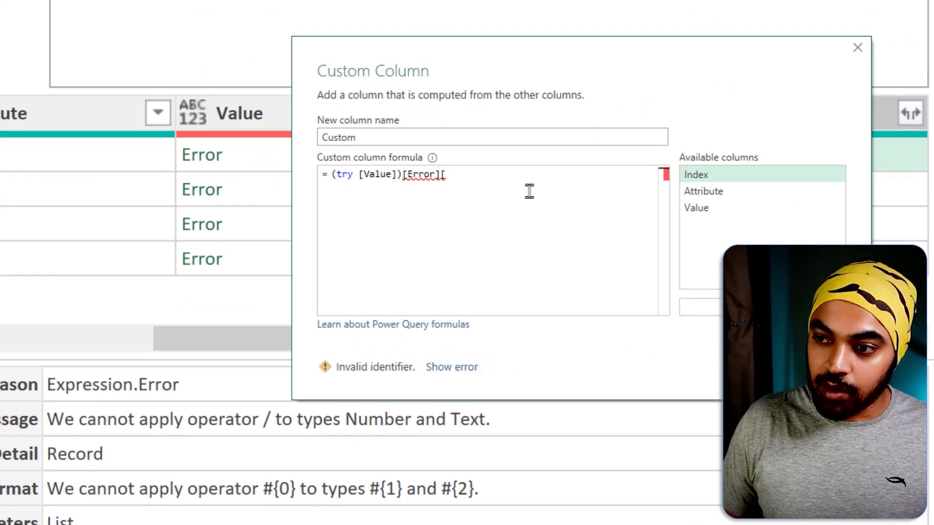
pyautogui.write('Reason')
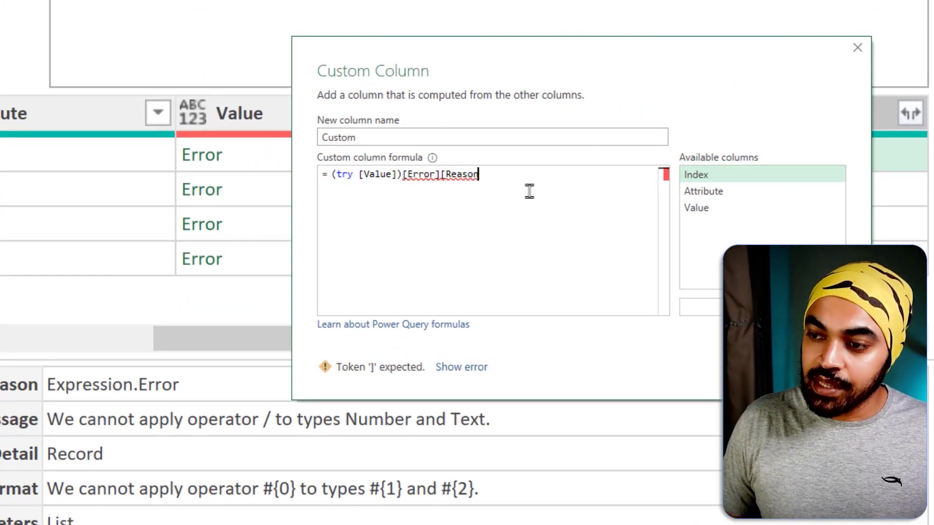
pyautogui.write(']')
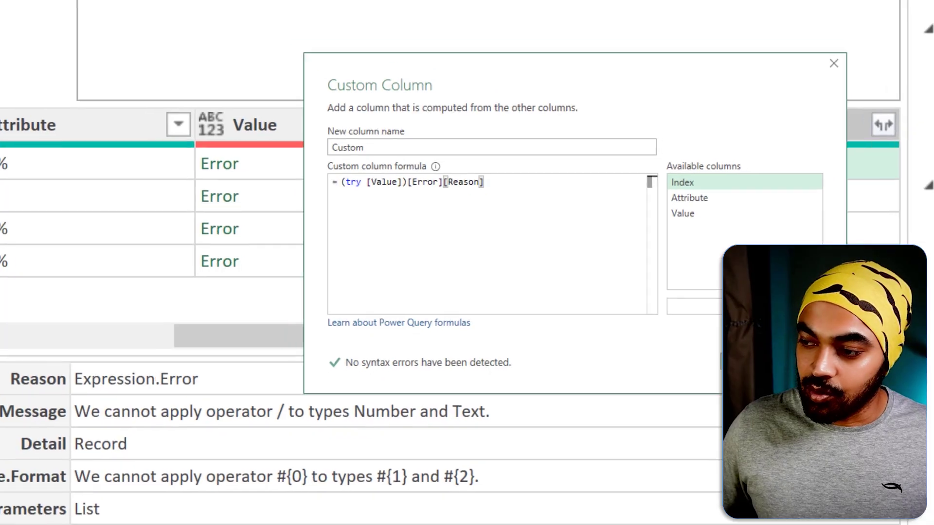
pyautogui.press('Return')
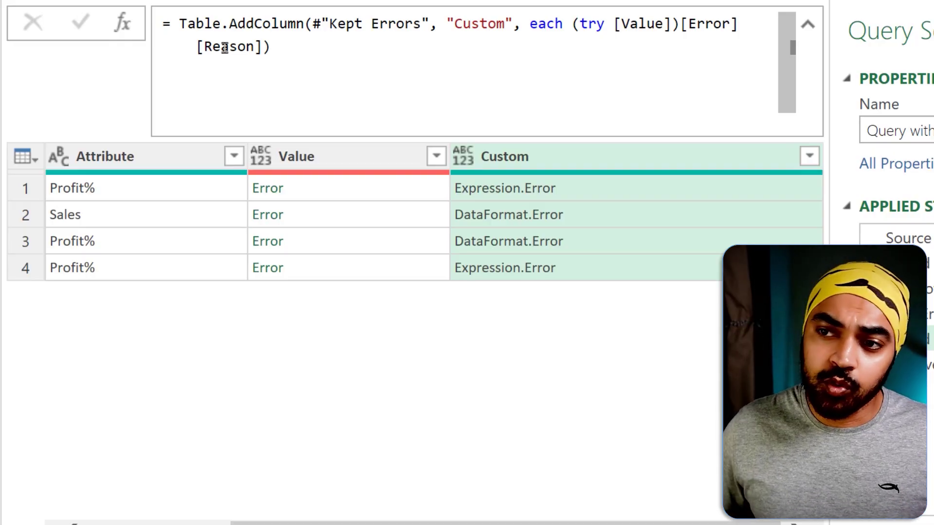
# - Replace Reason with Message in the Added Custom formula so it reads (try [Value])[Error][Message]
pyautogui.doubleClick(224, 48)
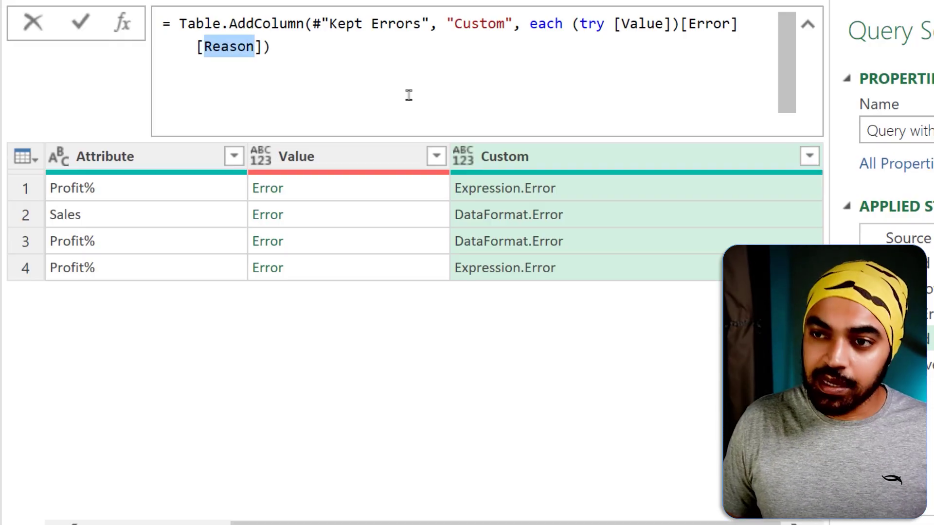
pyautogui.press('BackSpace')
pyautogui.write('Me')
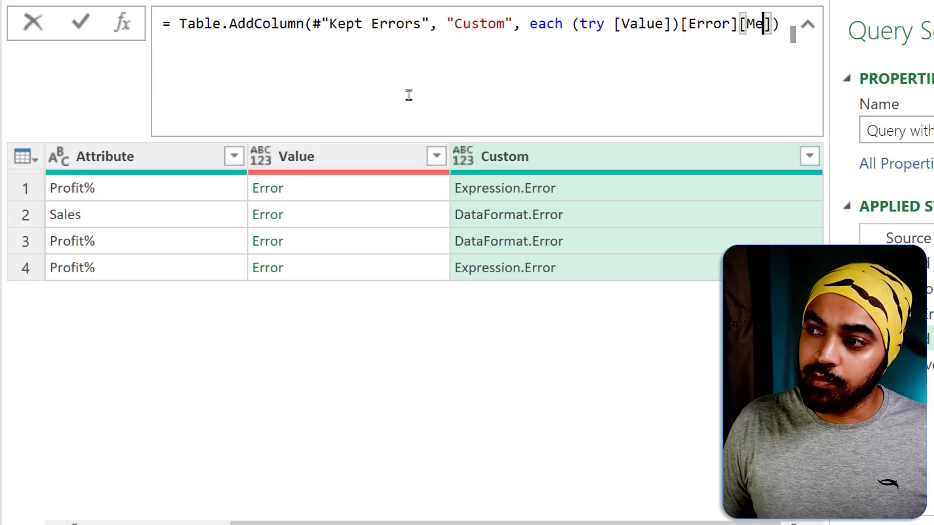
pyautogui.write('ssa')
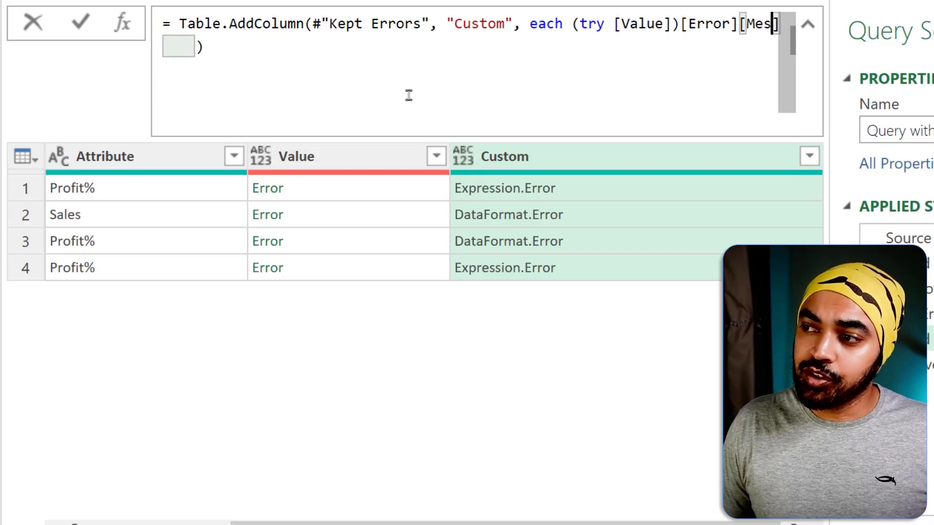
pyautogui.write('ge')
pyautogui.press('Right')
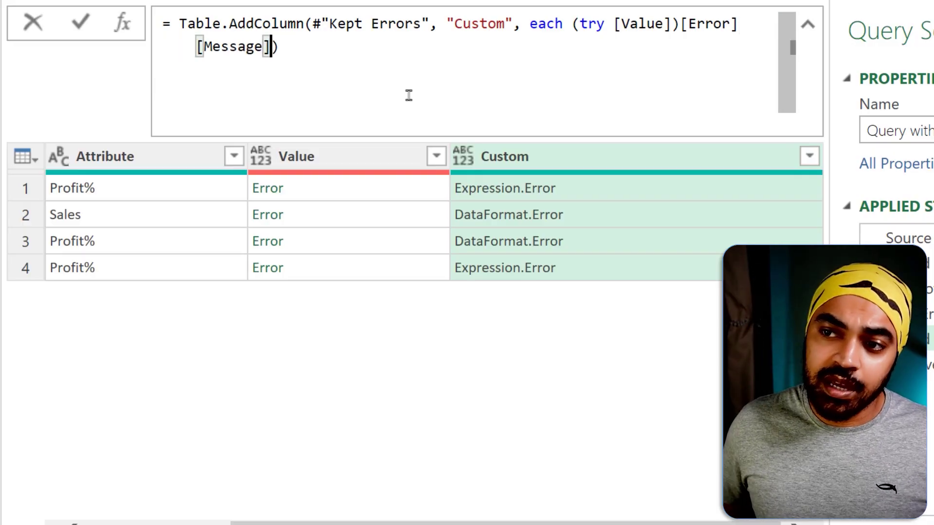
pyautogui.press('Right')
pyautogui.press('Return')
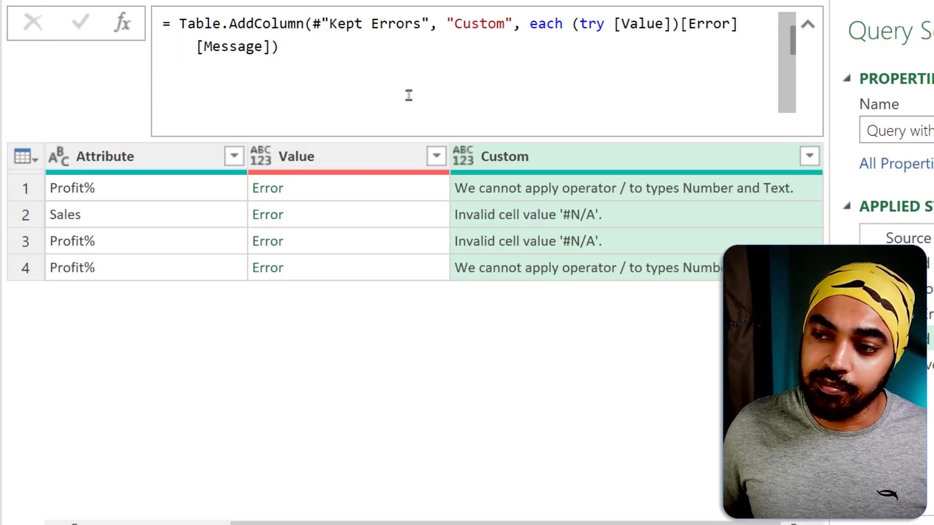
# - Compare the first row's message in the Custom column with the error details of its Value cell
pyautogui.click(535, 190)
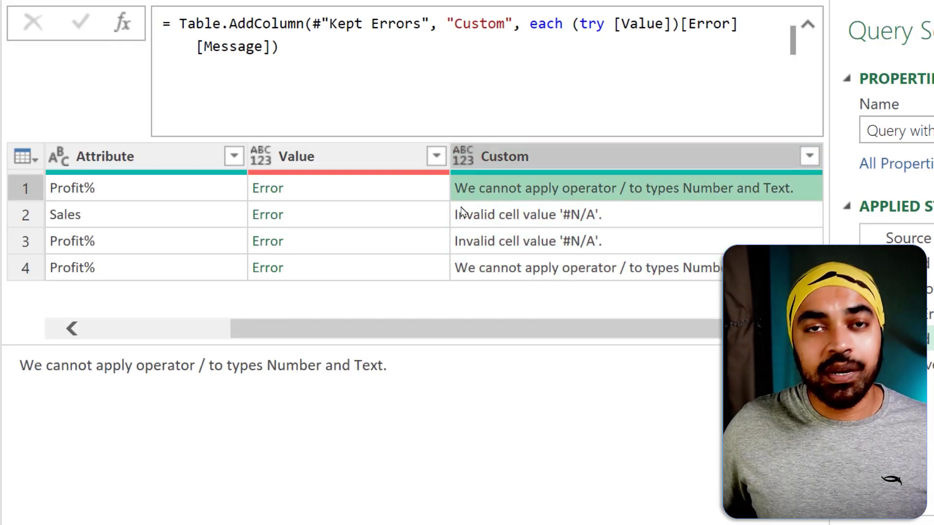
pyautogui.click(320, 192)
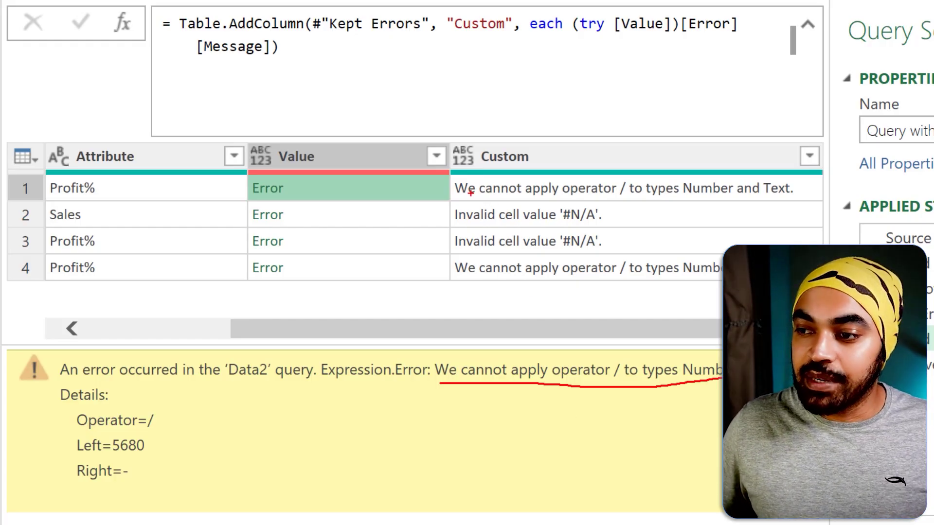
pyautogui.moveTo(471, 193); pyautogui.dragTo(658, 201)
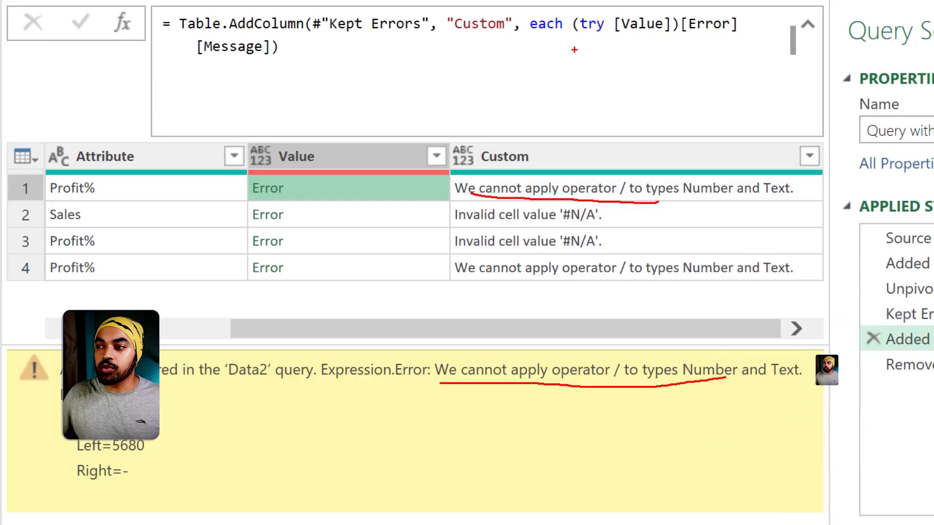
pyautogui.moveTo(567, 63); pyautogui.dragTo(635, 61)
pyautogui.press('Escape')
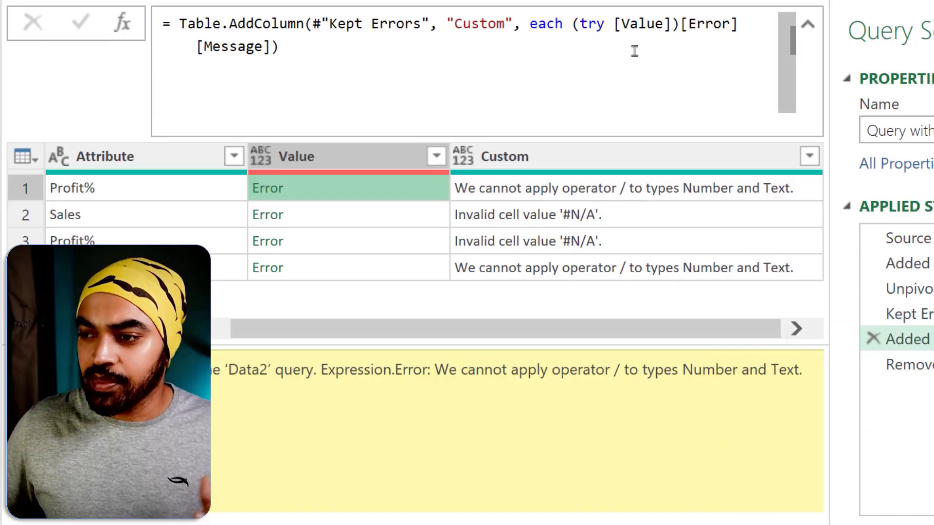
# - Remove the Value column and review the remaining Index, Attribute and Custom columns
pyautogui.click(340, 165)
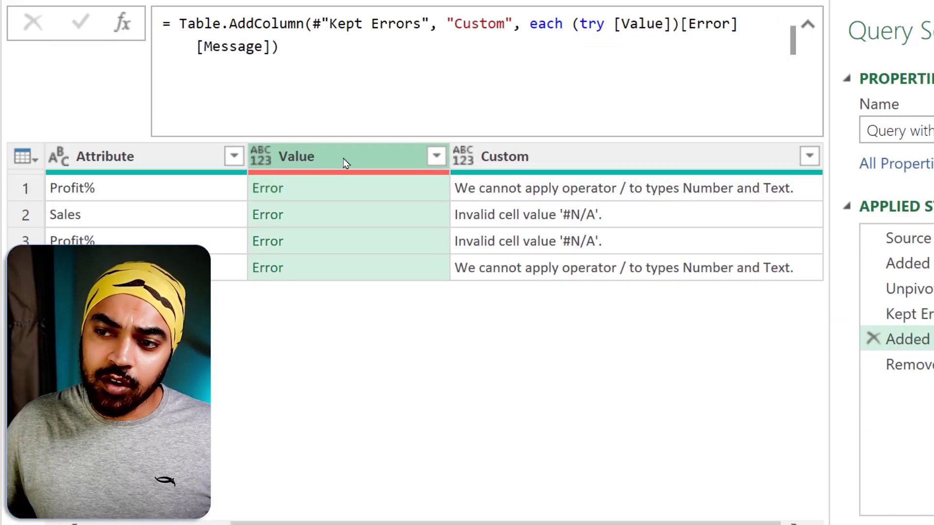
pyautogui.press('Delete')
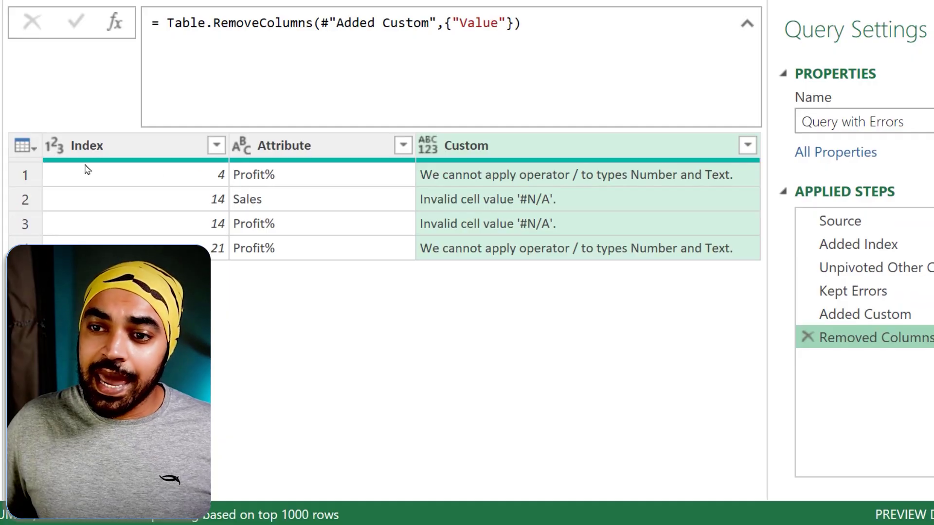
pyautogui.moveTo(6, 129)
pyautogui.mouseDown()
pyautogui.moveTo(258, 223)
pyautogui.moveTo(676, 282)
pyautogui.mouseUp()
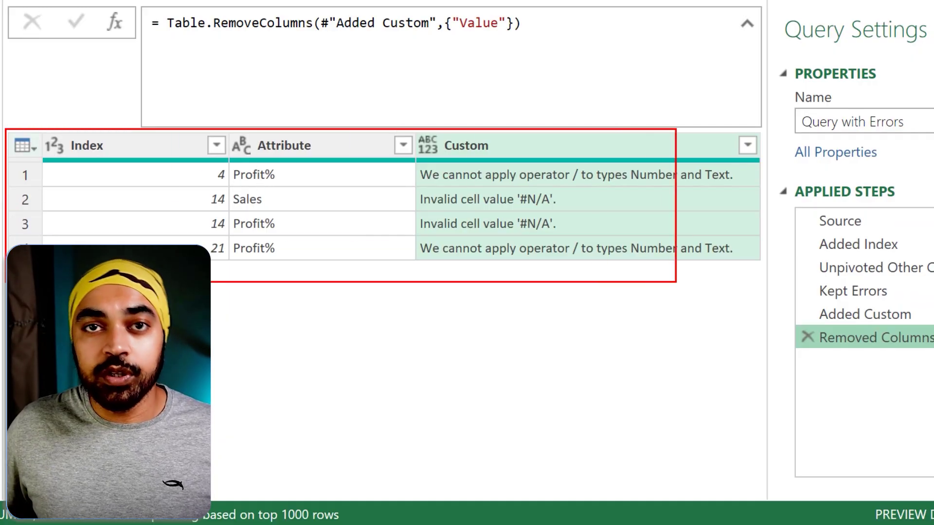